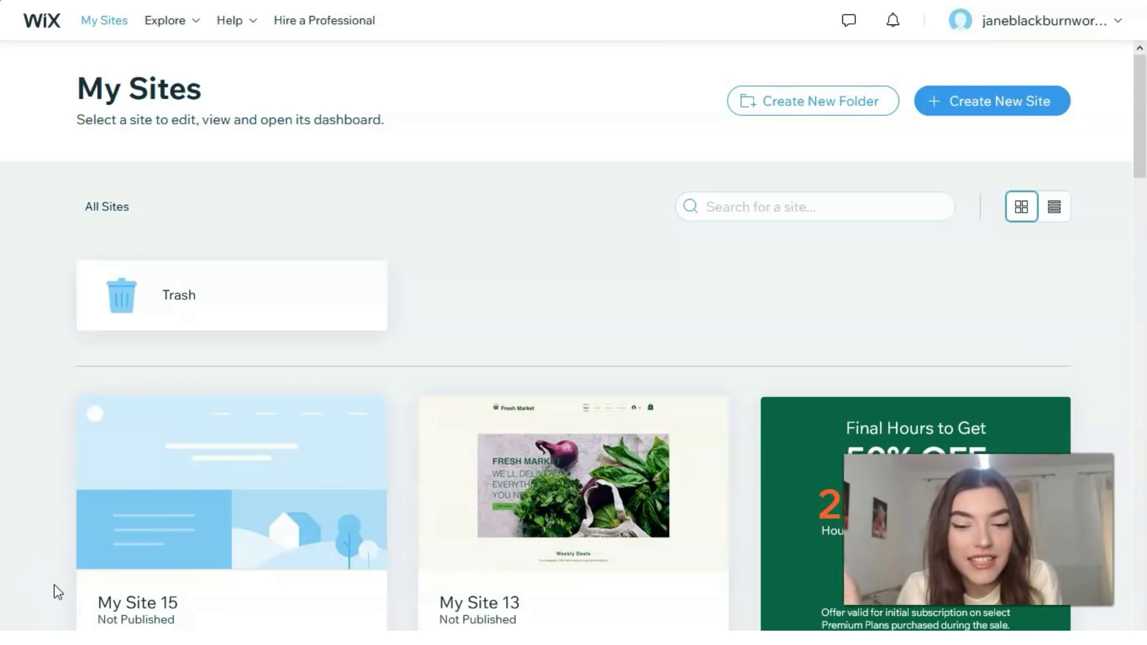
Step: Create a new site of the Fitness kind and choose to build it from a template with the Editor
click(49, 589)
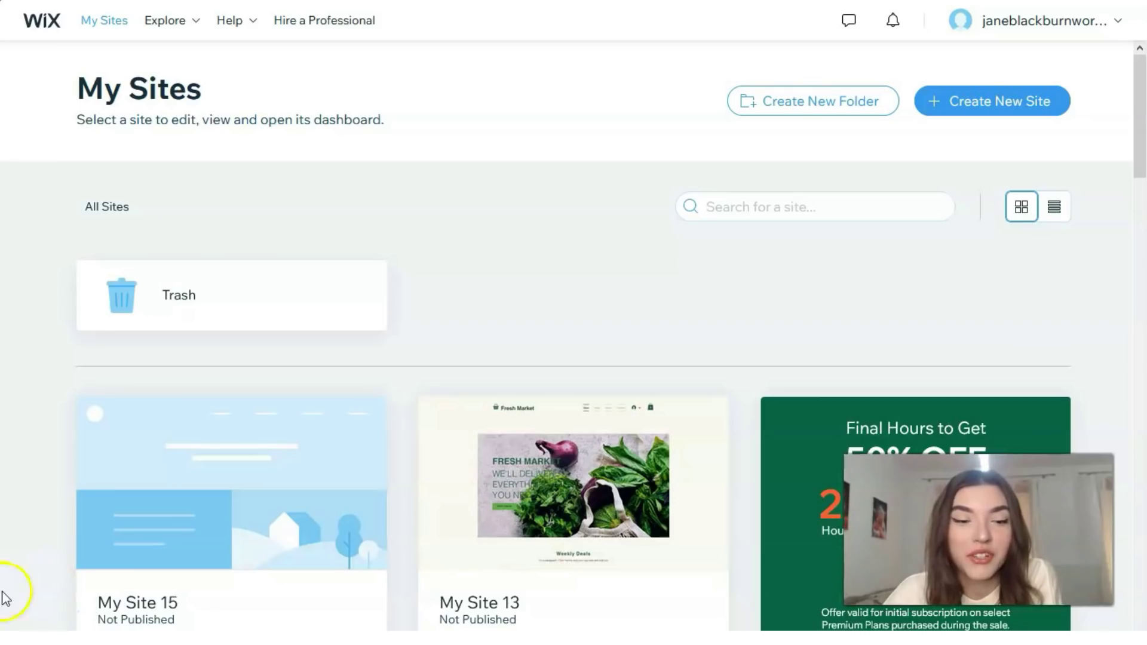
click(35, 610)
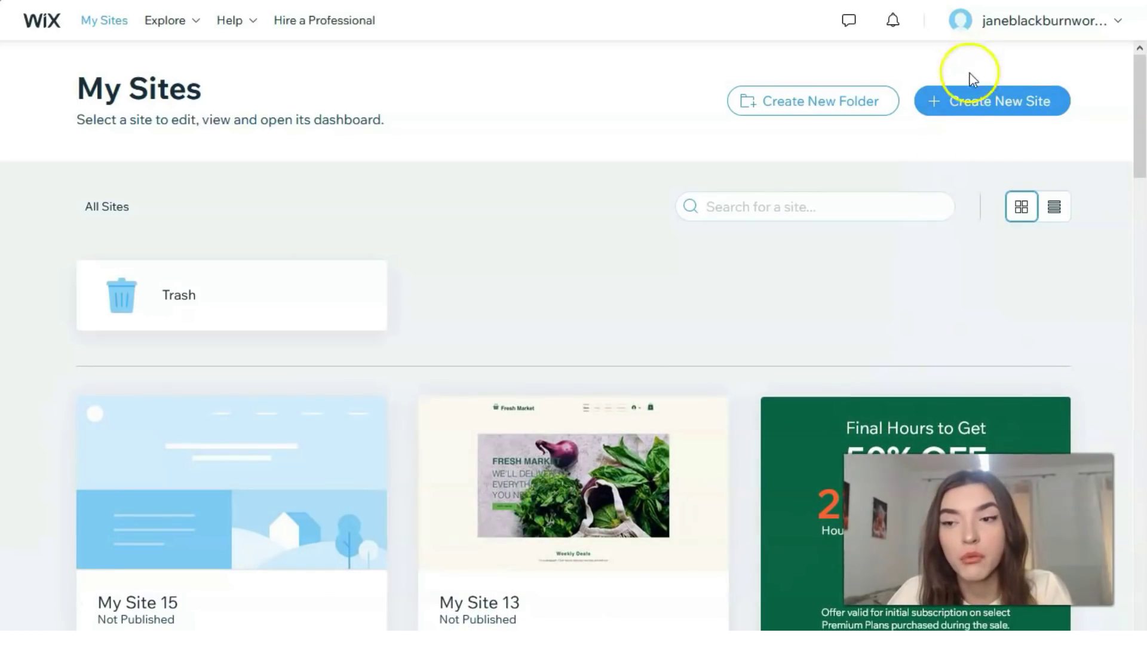
click(985, 114)
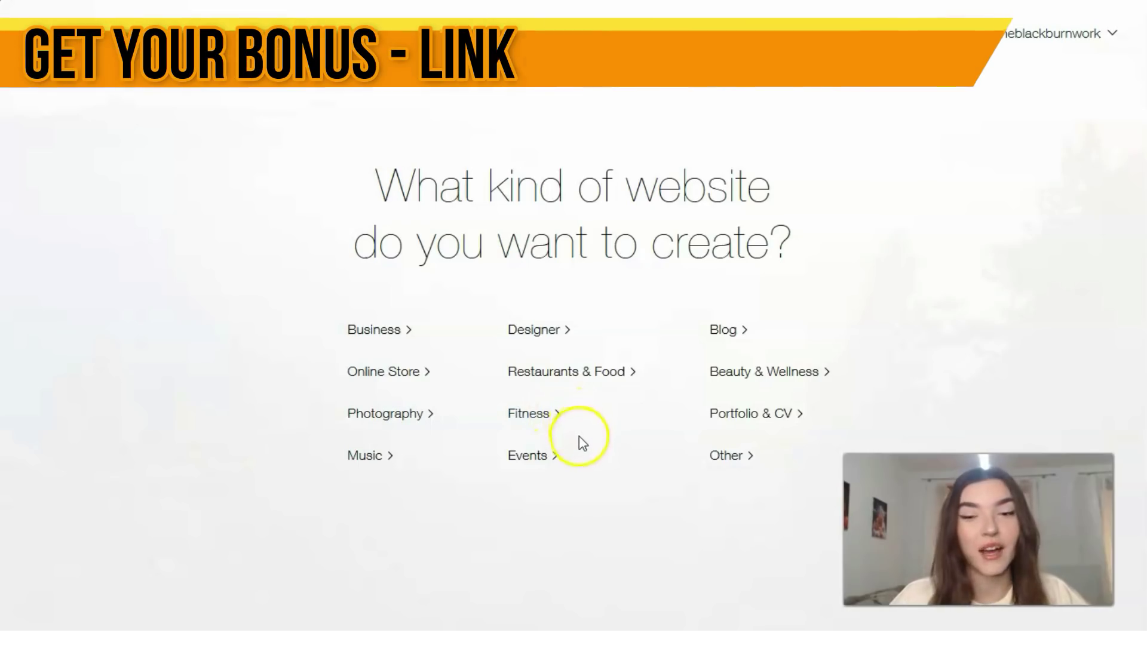
click(549, 416)
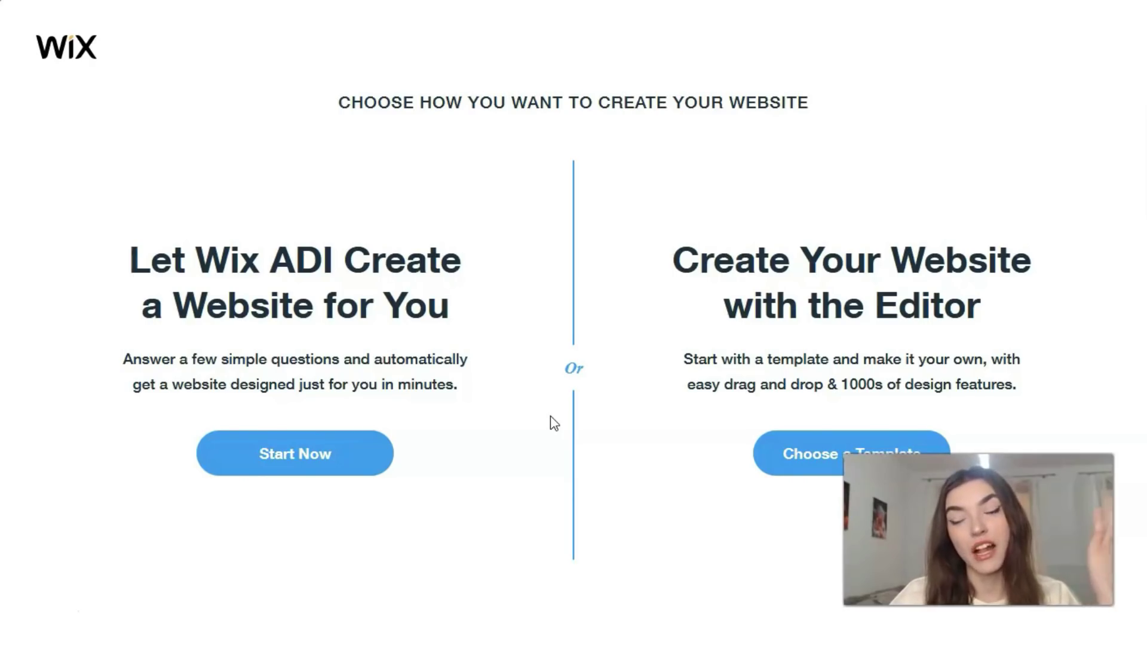
click(902, 330)
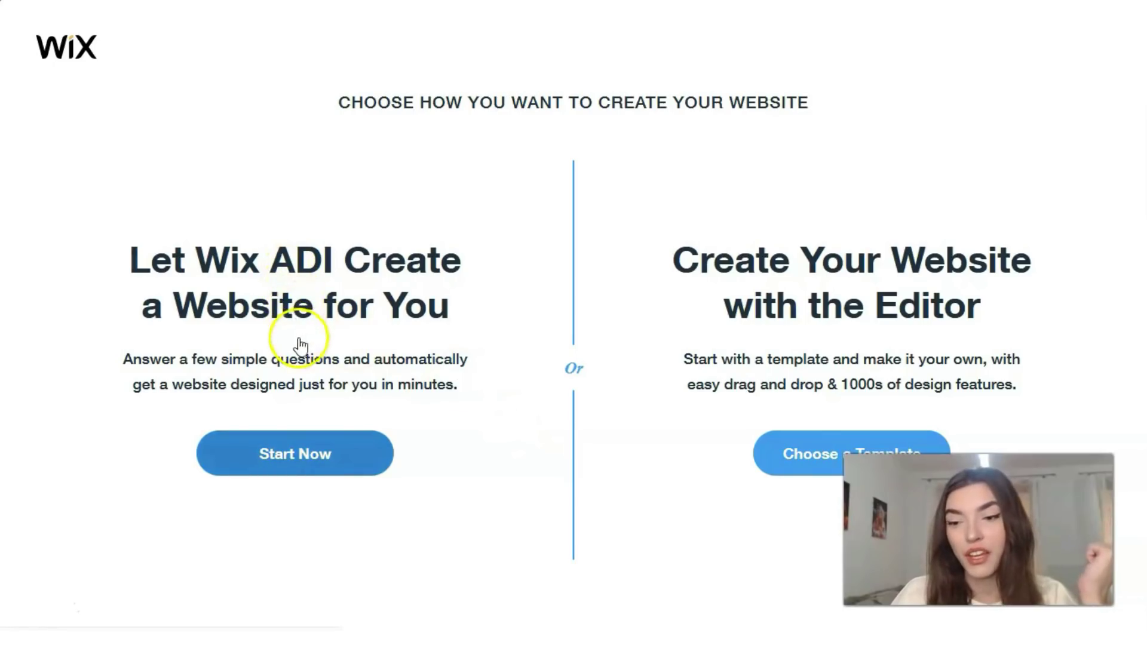
click(793, 469)
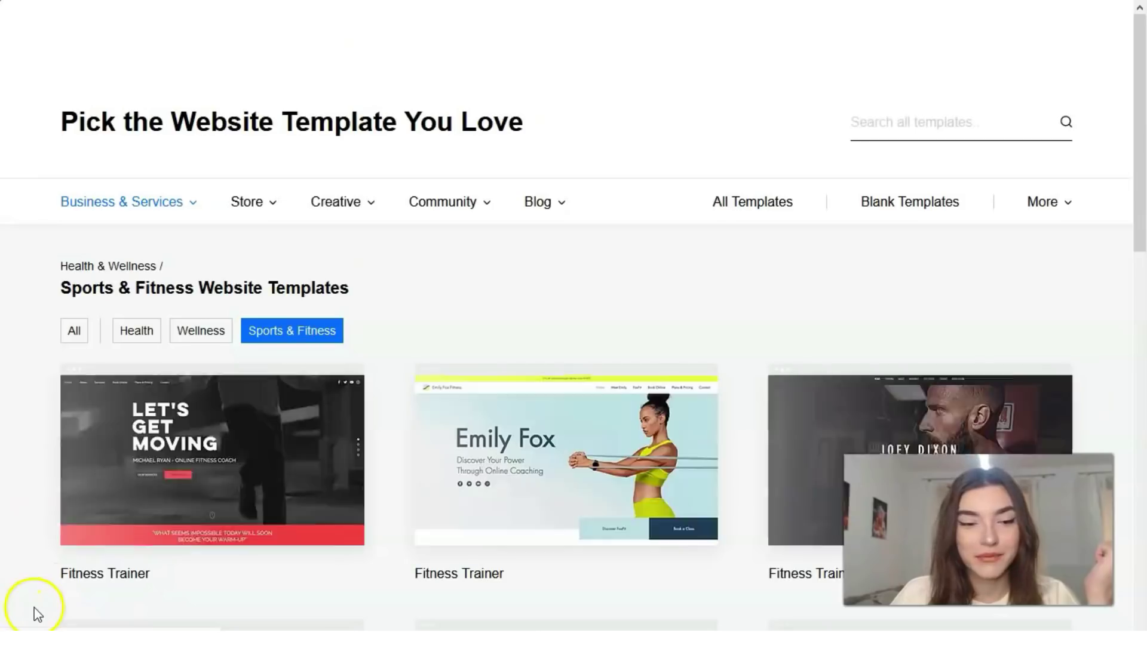
click(109, 616)
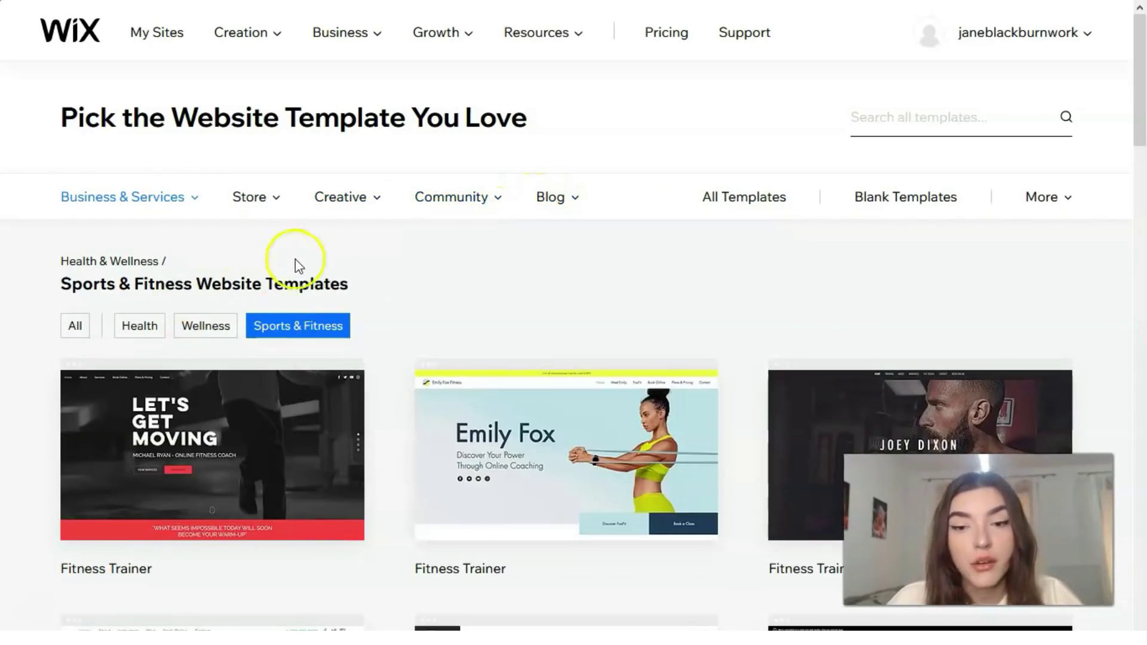
Step: Browse the first and second pages of the Sports & Fitness website templates
scroll(382, 283, down, 3)
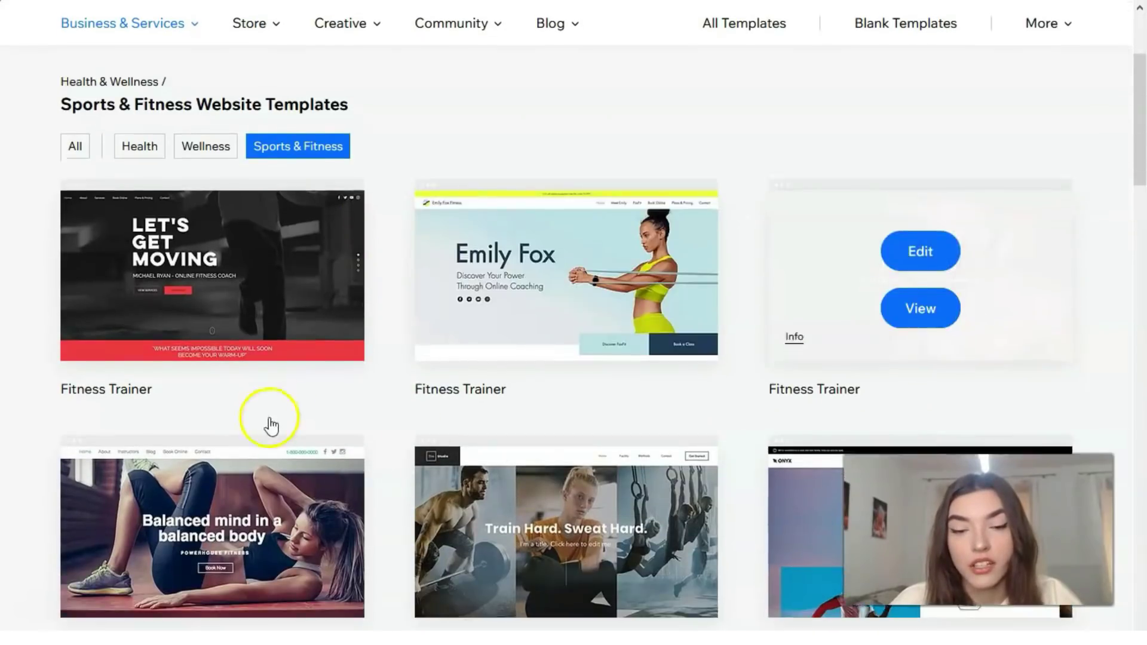
scroll(270, 425, down, 15)
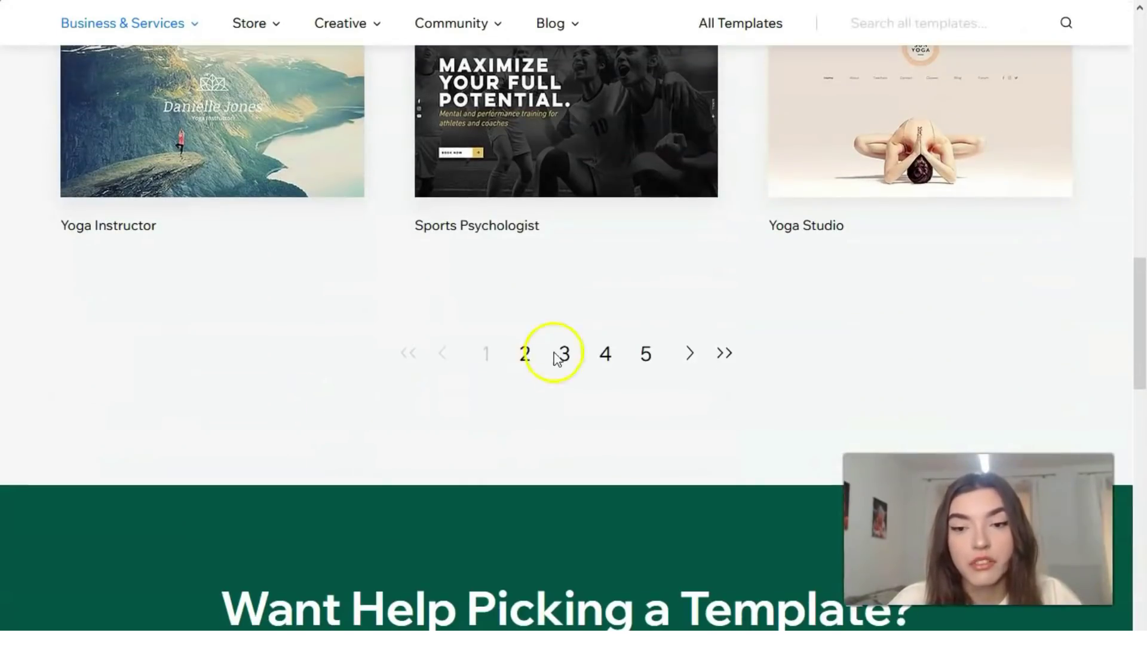
click(524, 353)
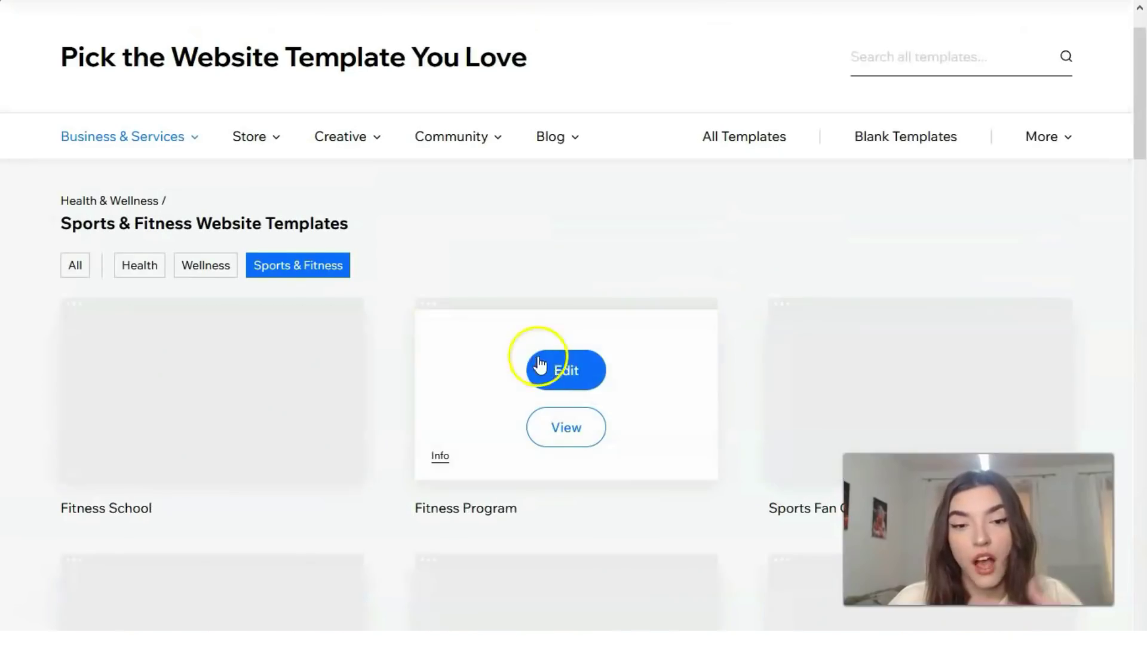
scroll(548, 356, down, 7)
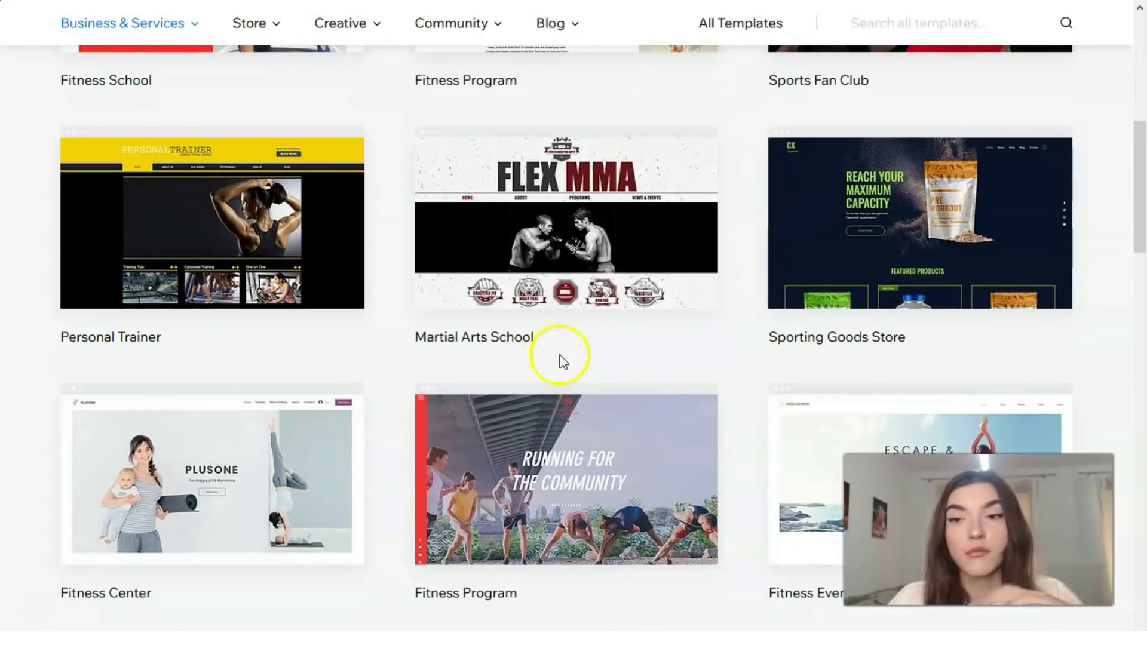
scroll(562, 359, up, 3)
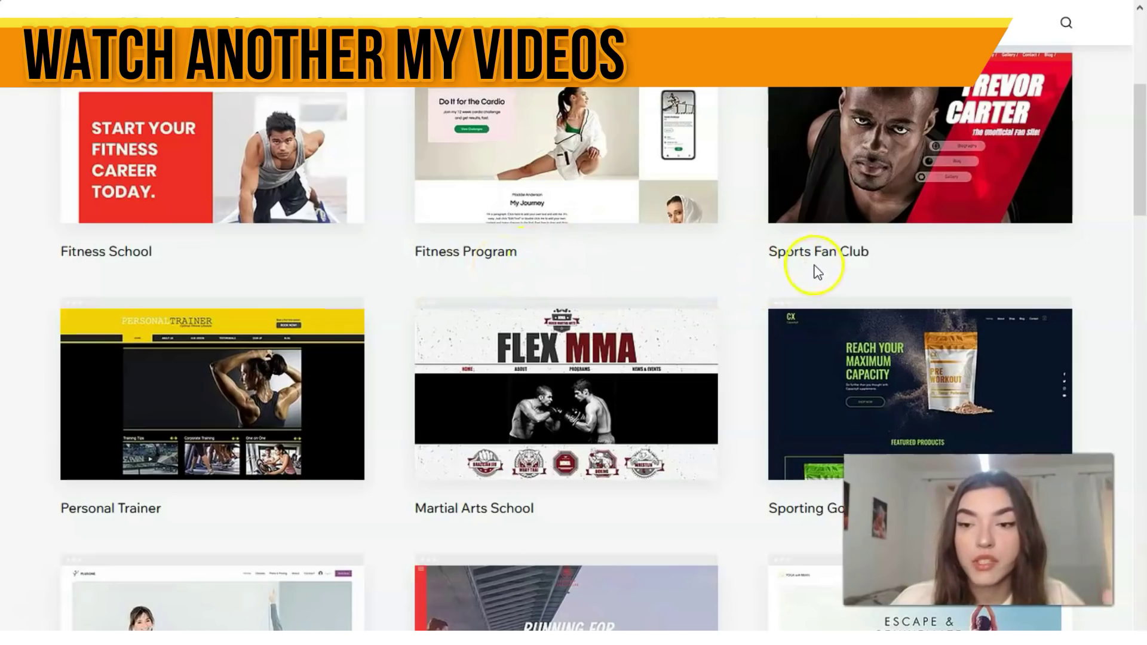
scroll(748, 307, down, 3)
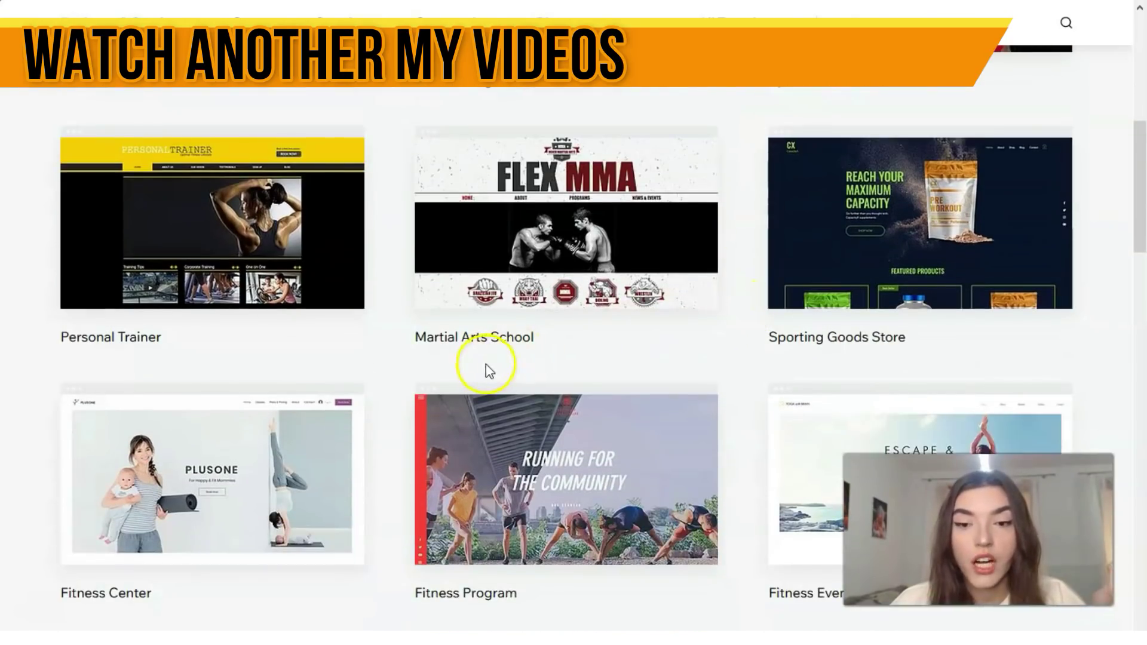
scroll(166, 548, down, 2)
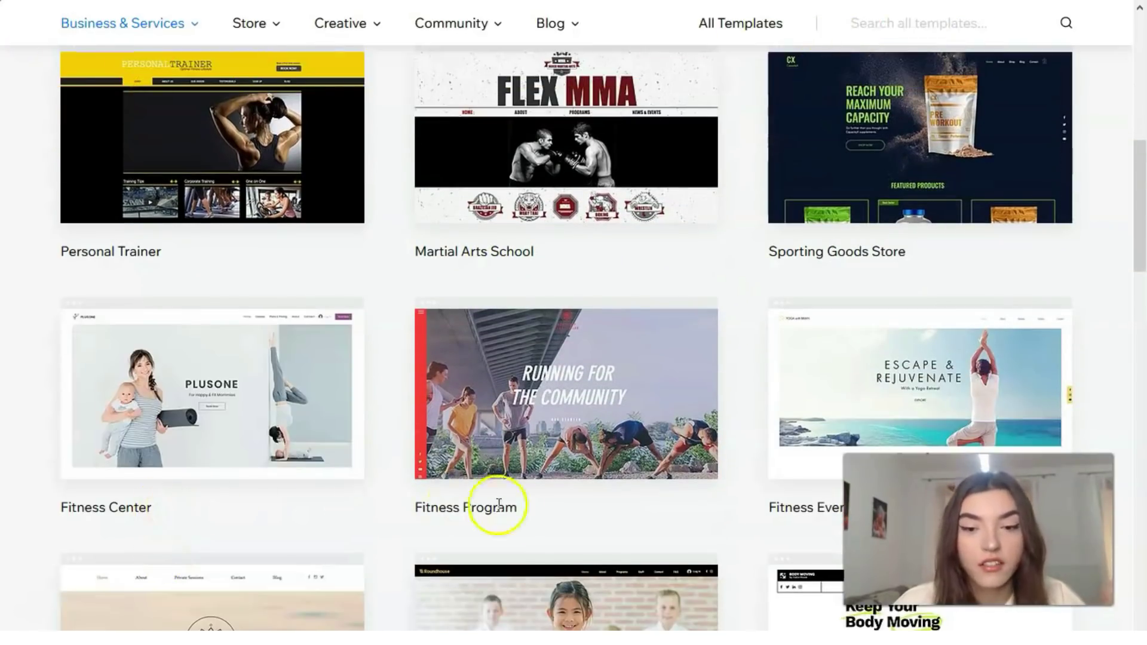
scroll(498, 503, down, 2)
scroll(696, 392, down, 2)
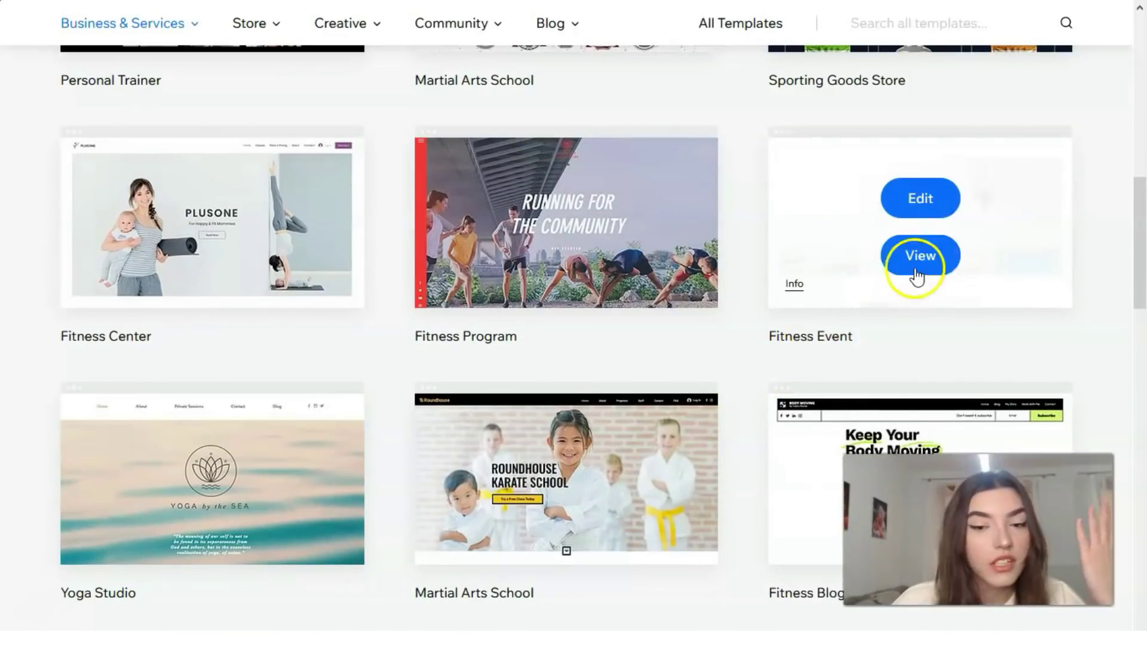
scroll(920, 281, down, 3)
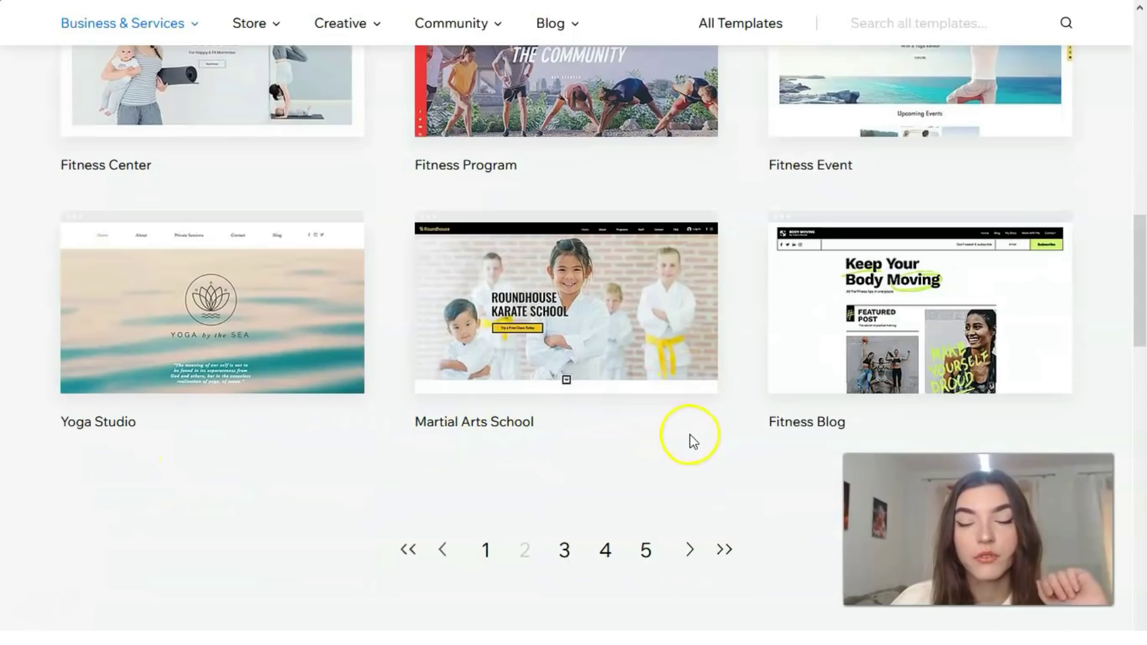
Step: Look through the website templates on page 3 of the Sports & Fitness category
click(565, 548)
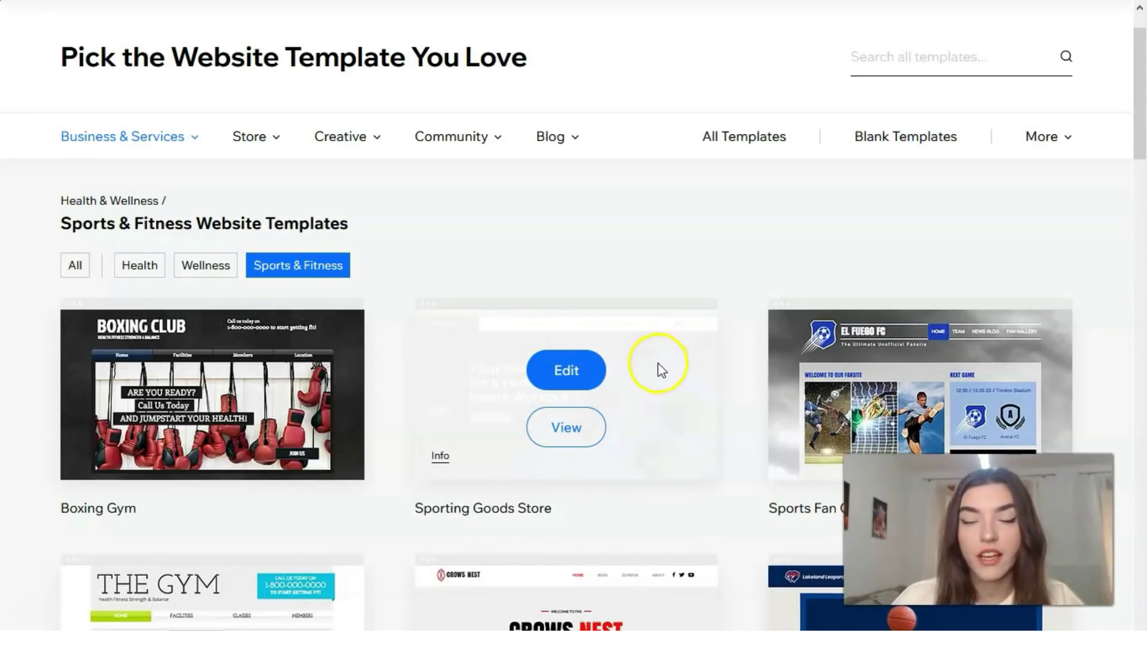
scroll(662, 345, down, 2)
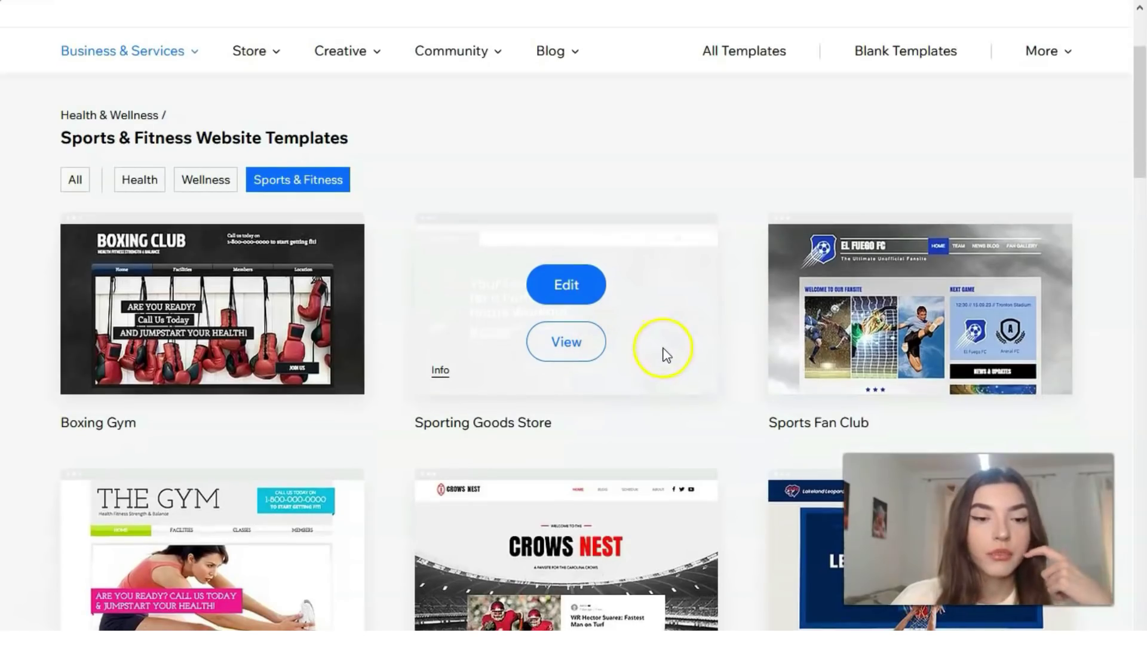
scroll(665, 353, down, 2)
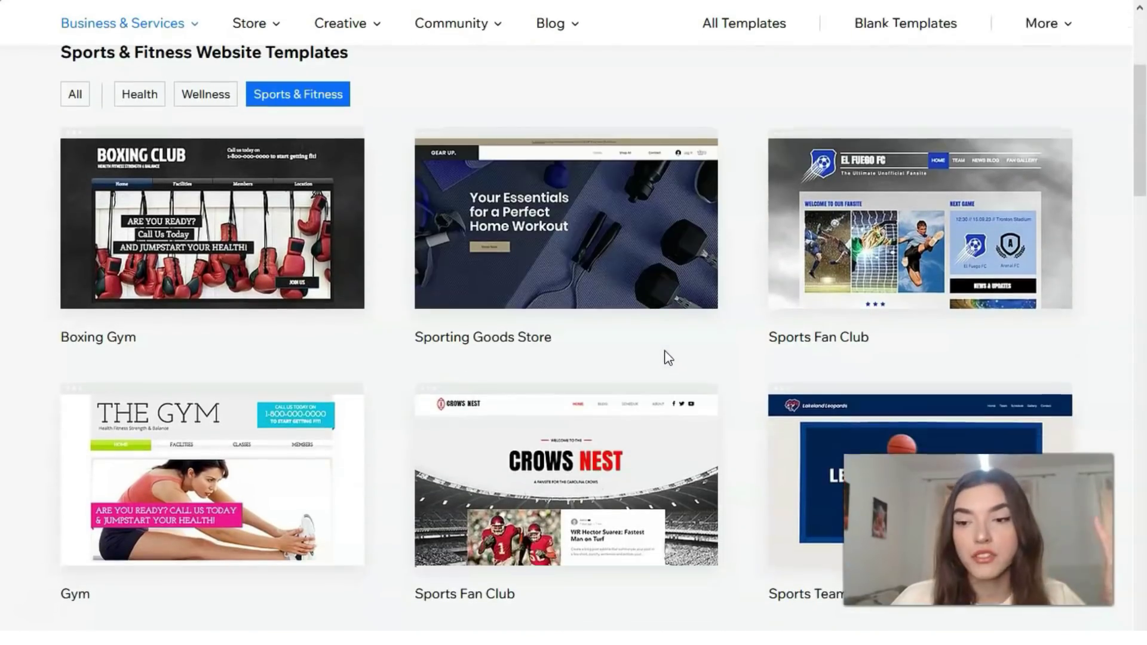
scroll(664, 352, down, 2)
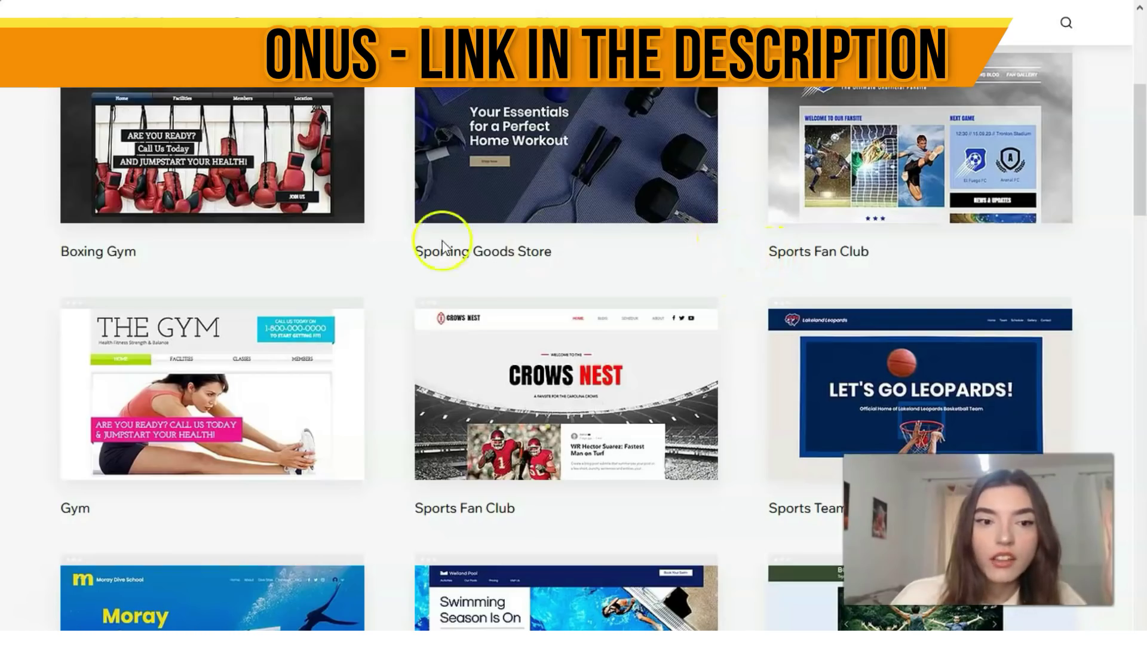
scroll(155, 251, down, 1)
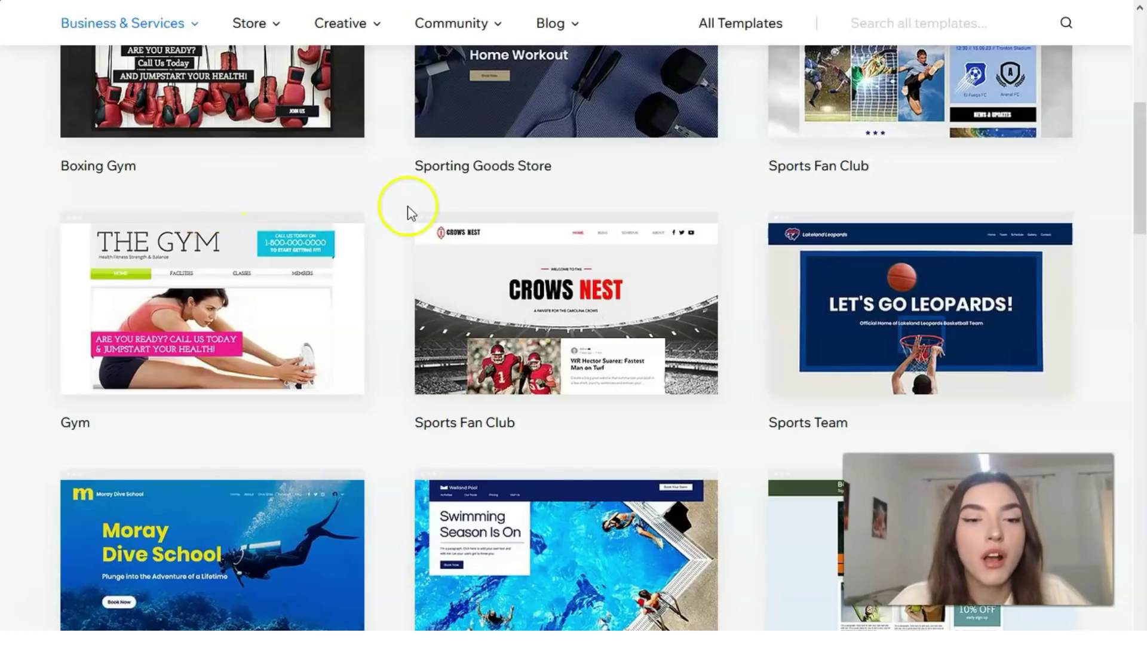
scroll(409, 208, down, 5)
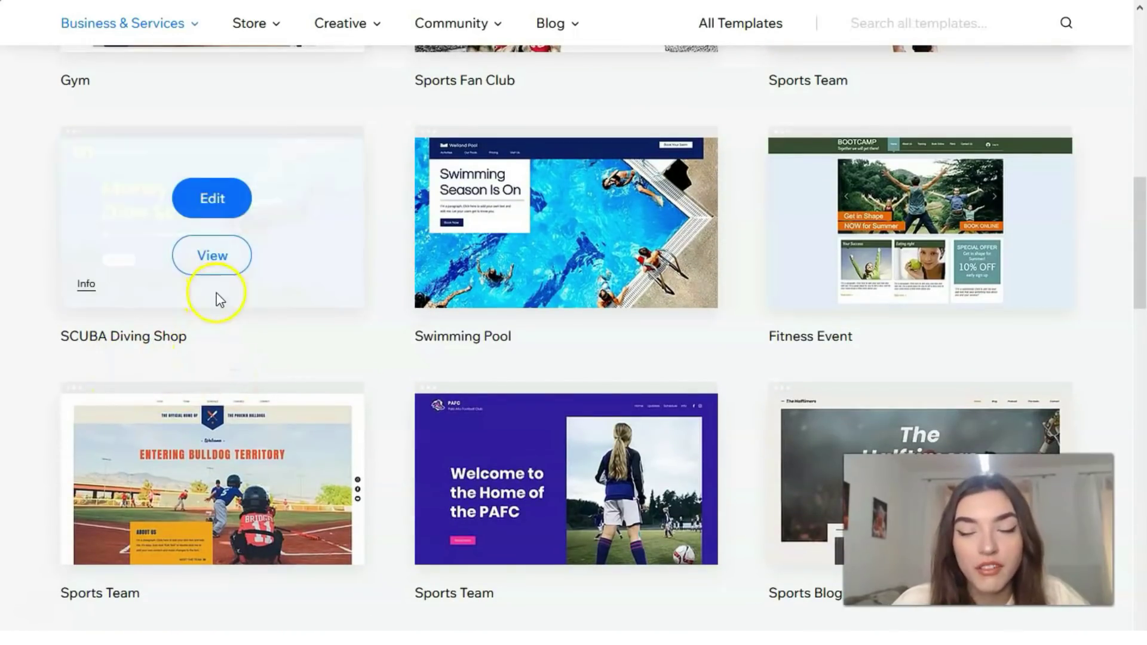
scroll(742, 342, down, 3)
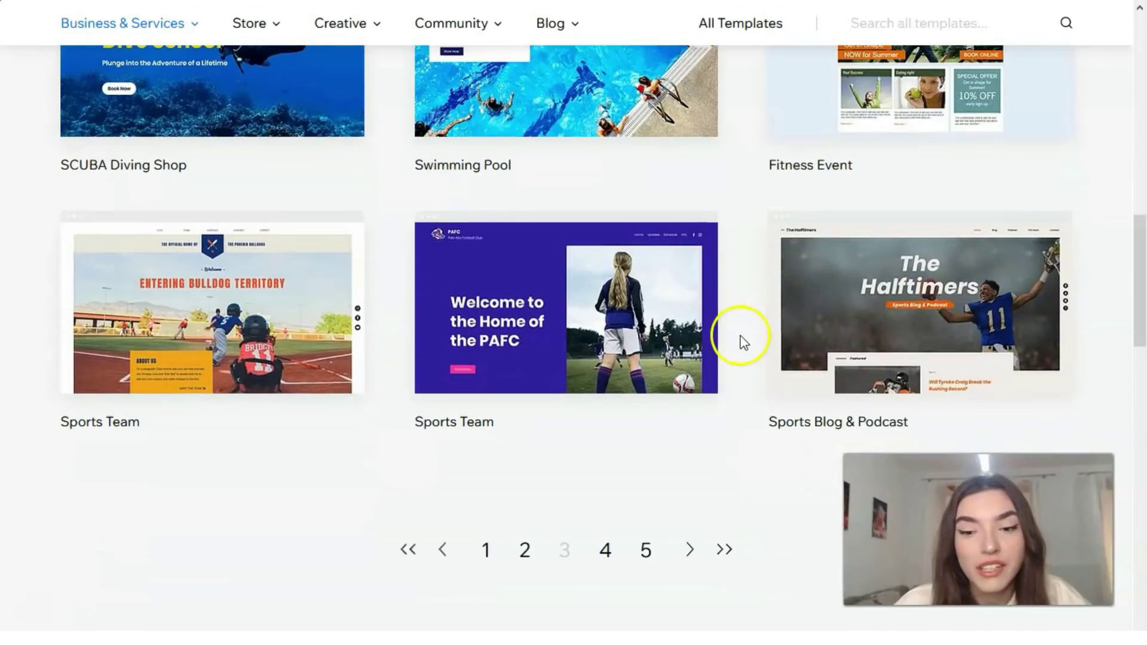
Step: Go to page 4 of the templates, preview the Ballet Studio template and open its full demo
click(605, 548)
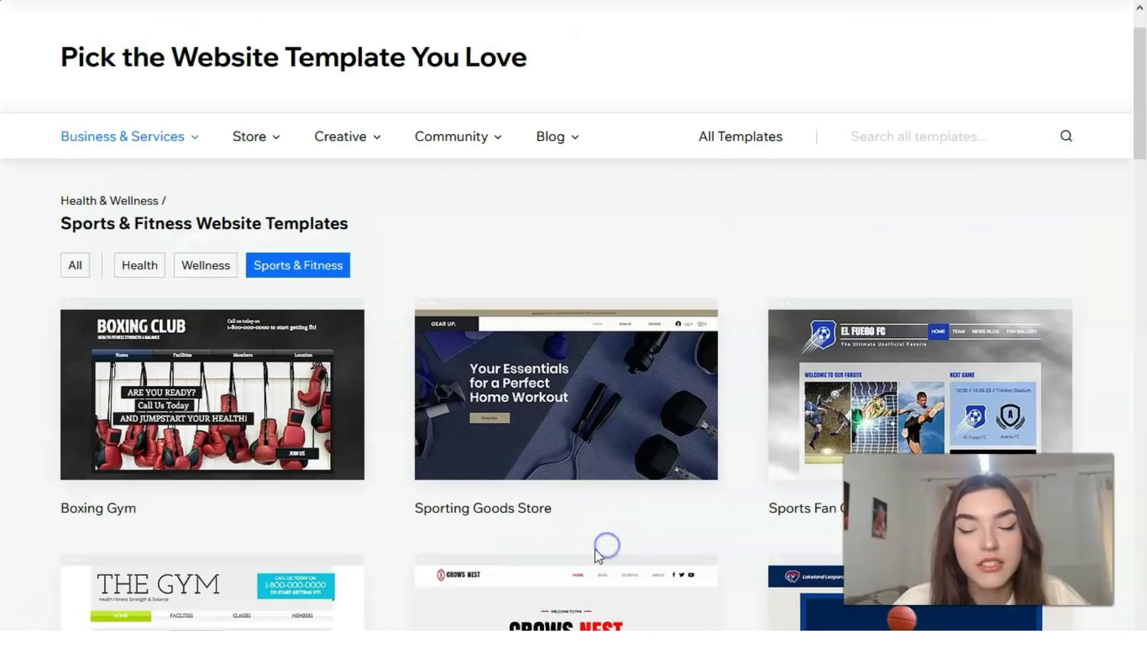
scroll(586, 446, down, 4)
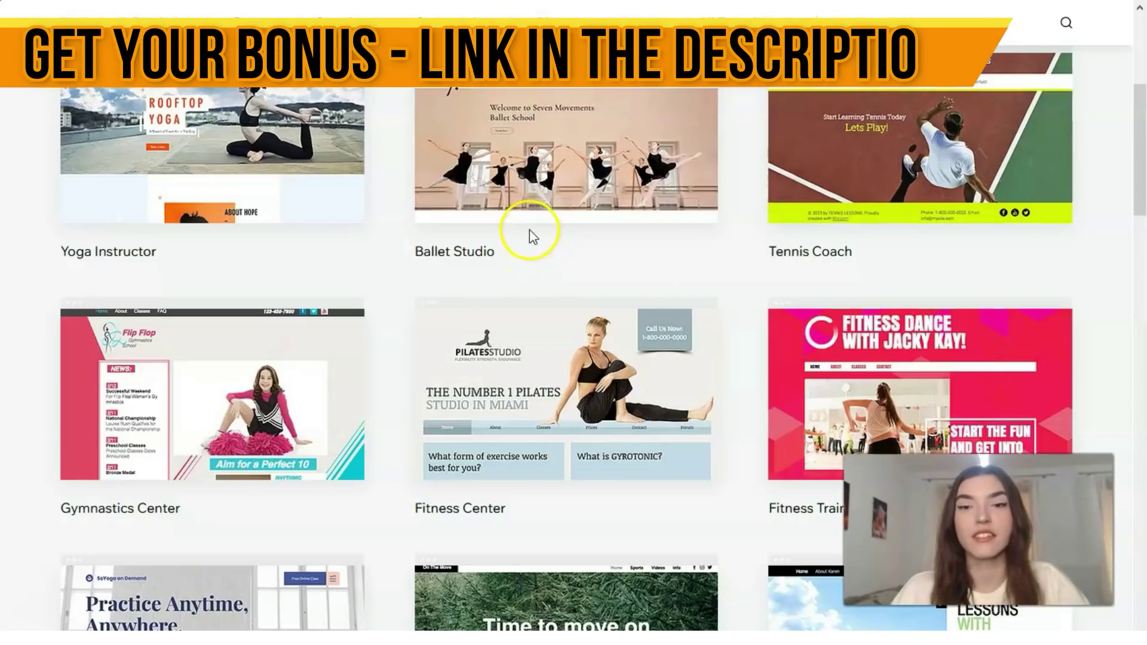
mouse_move(618, 197)
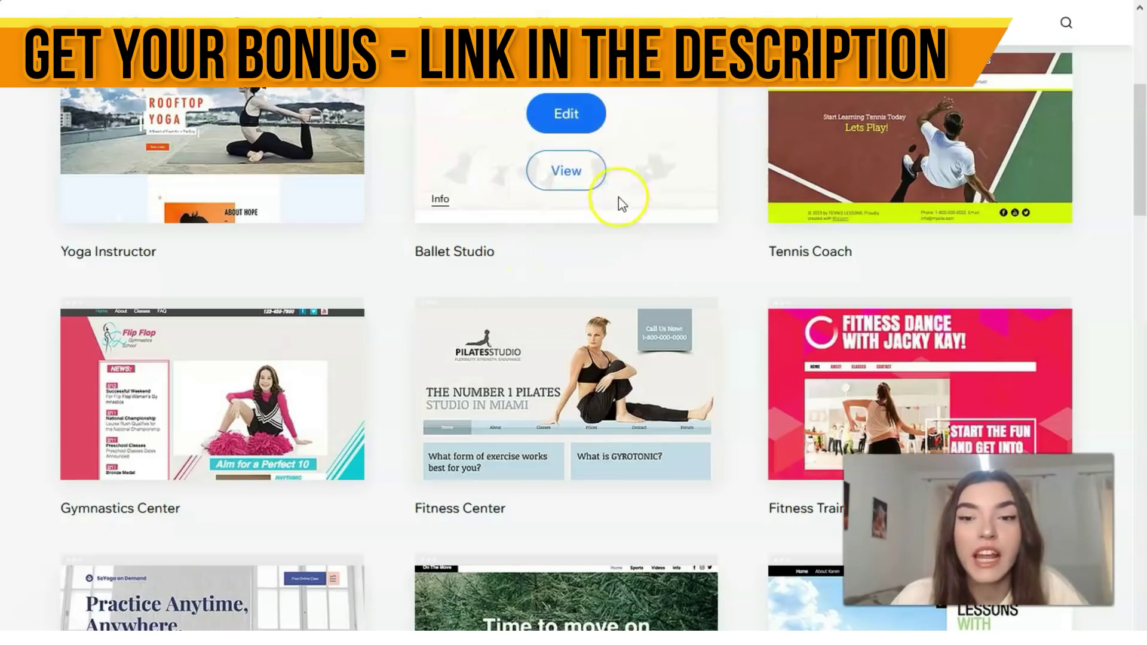
click(565, 173)
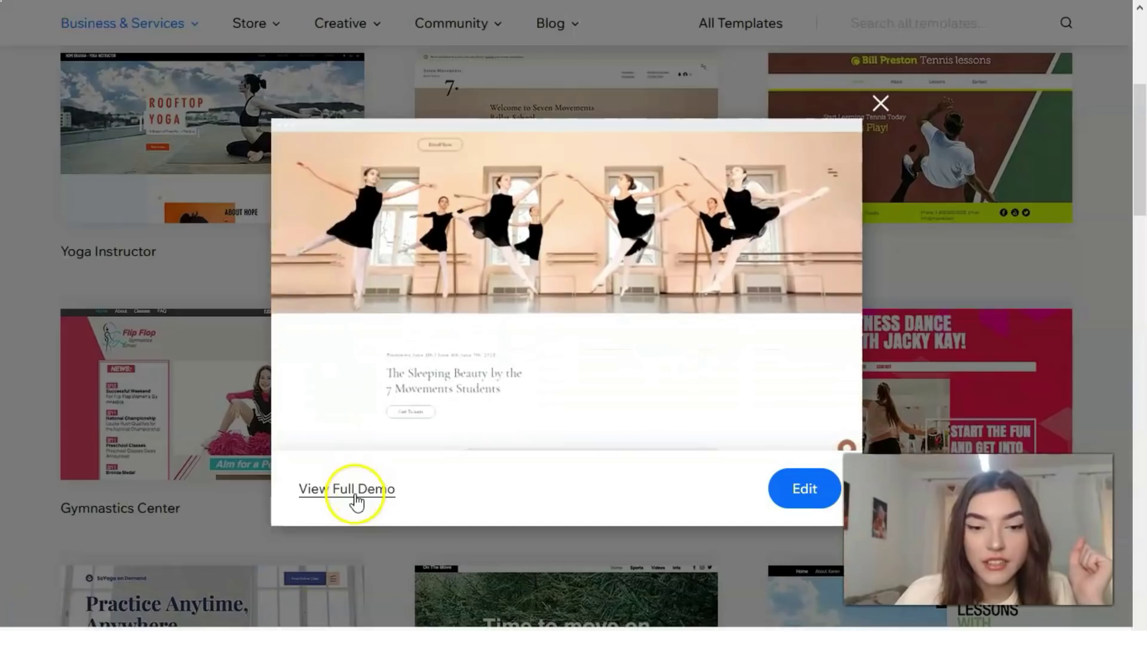
click(356, 502)
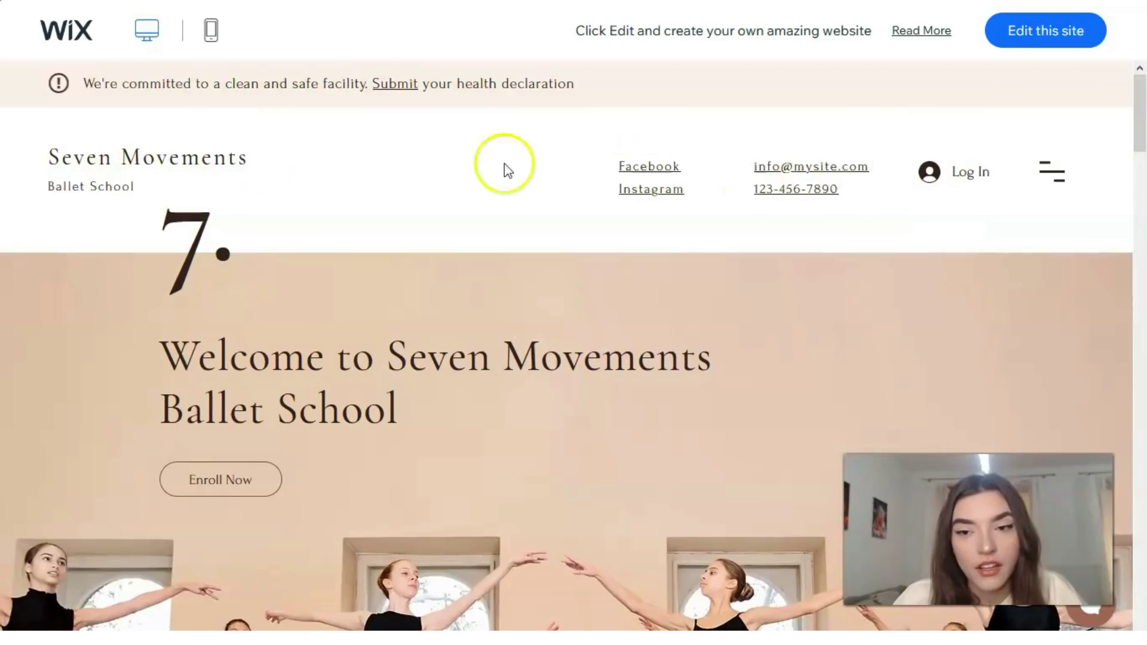
Step: Examine the Ballet Studio demo's home page, from the welcome banner to the Sleeping Beauty event section and its photos
scroll(505, 169, down, 5)
scroll(503, 349, up, 3)
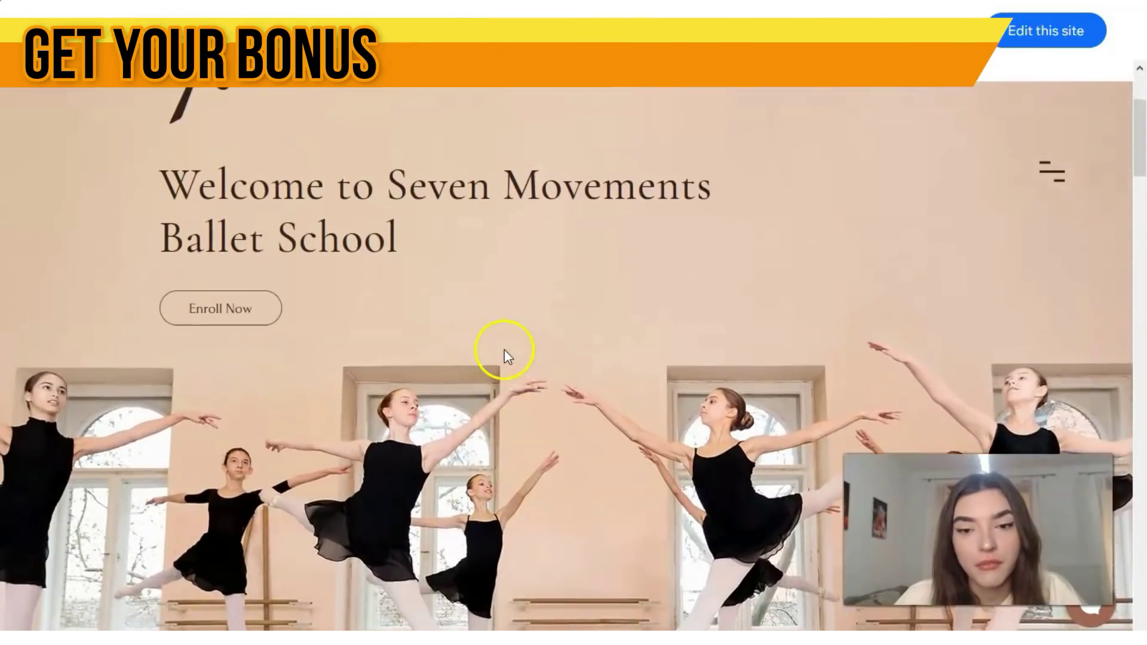
scroll(488, 350, down, 2)
scroll(430, 316, up, 1)
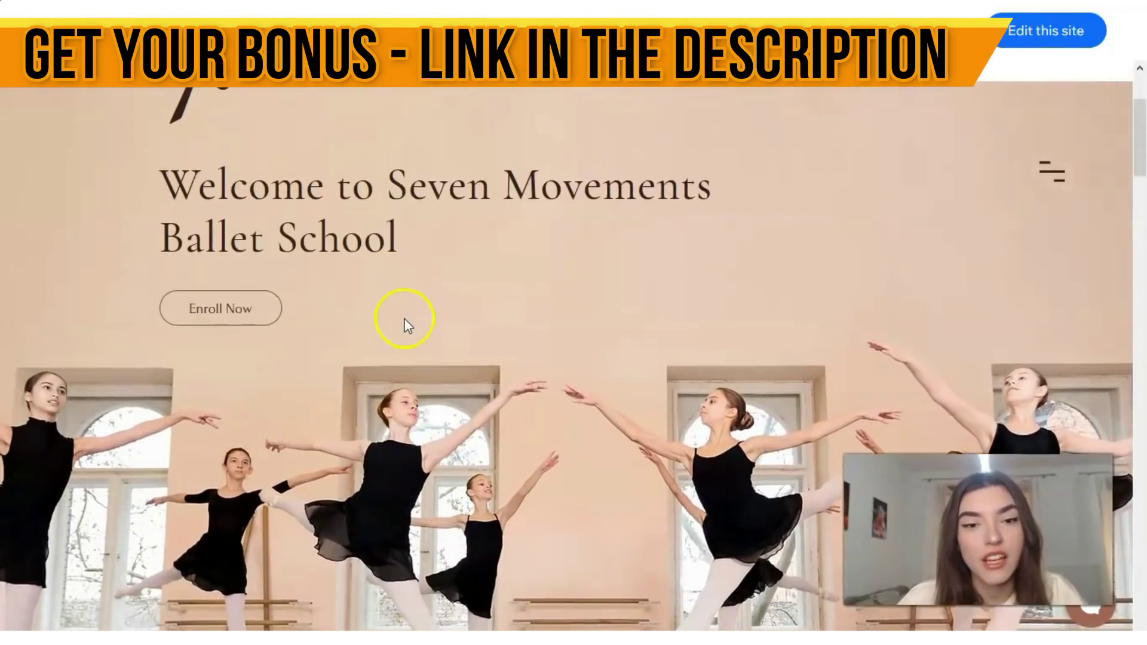
scroll(402, 326, down, 8)
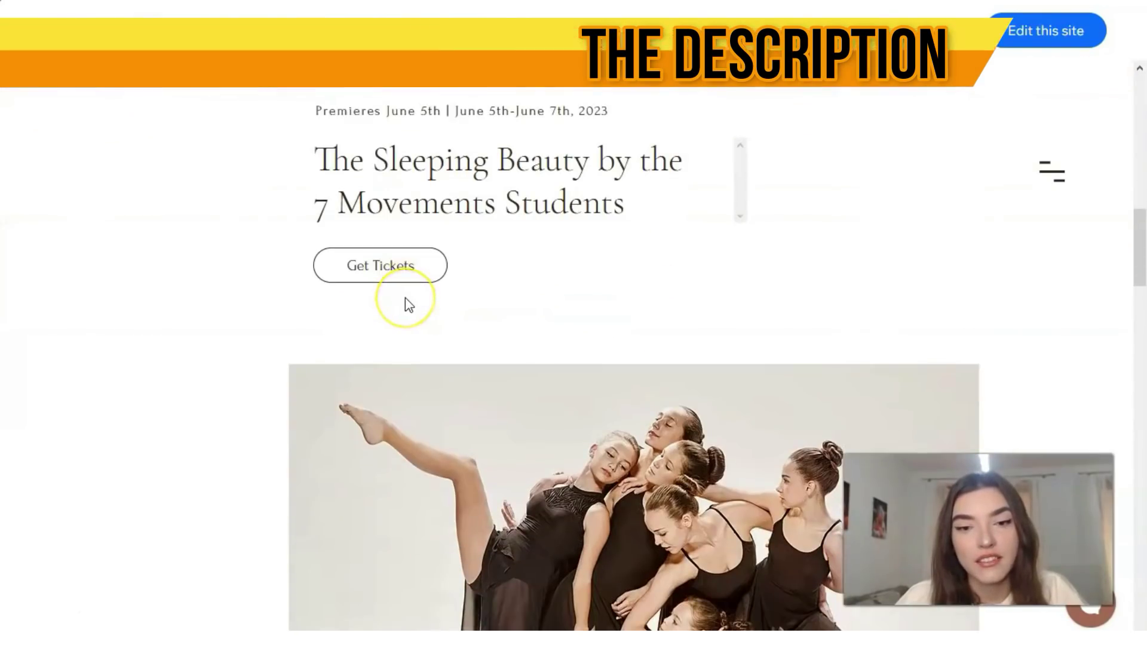
scroll(405, 298, down, 5)
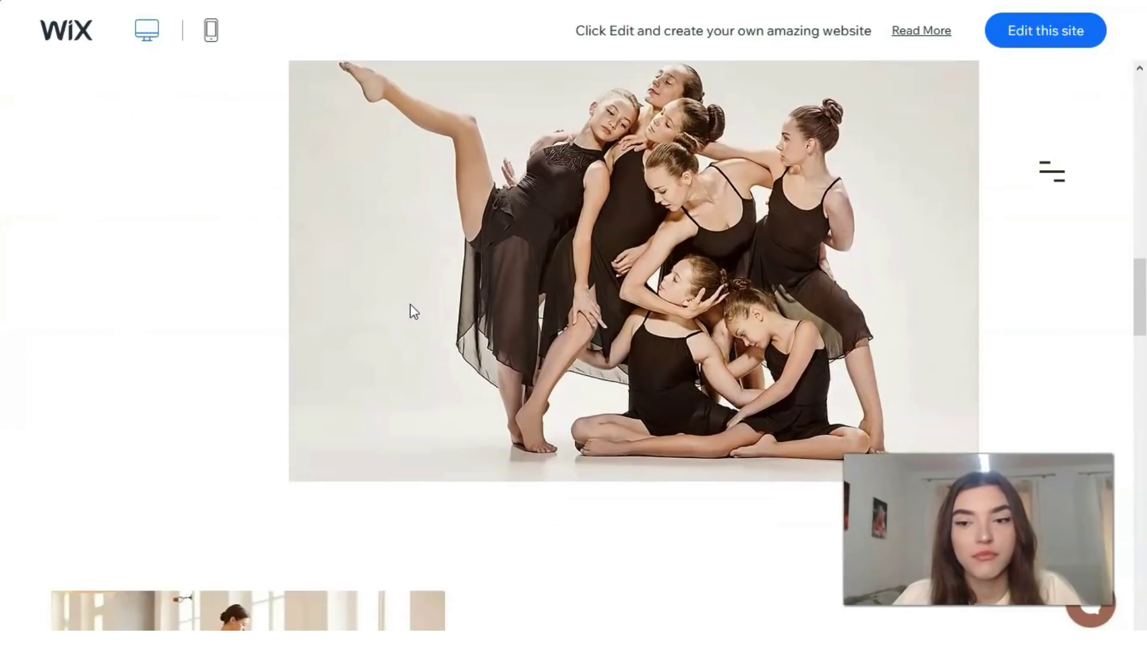
scroll(719, 396, up, 10)
scroll(717, 391, up, 1)
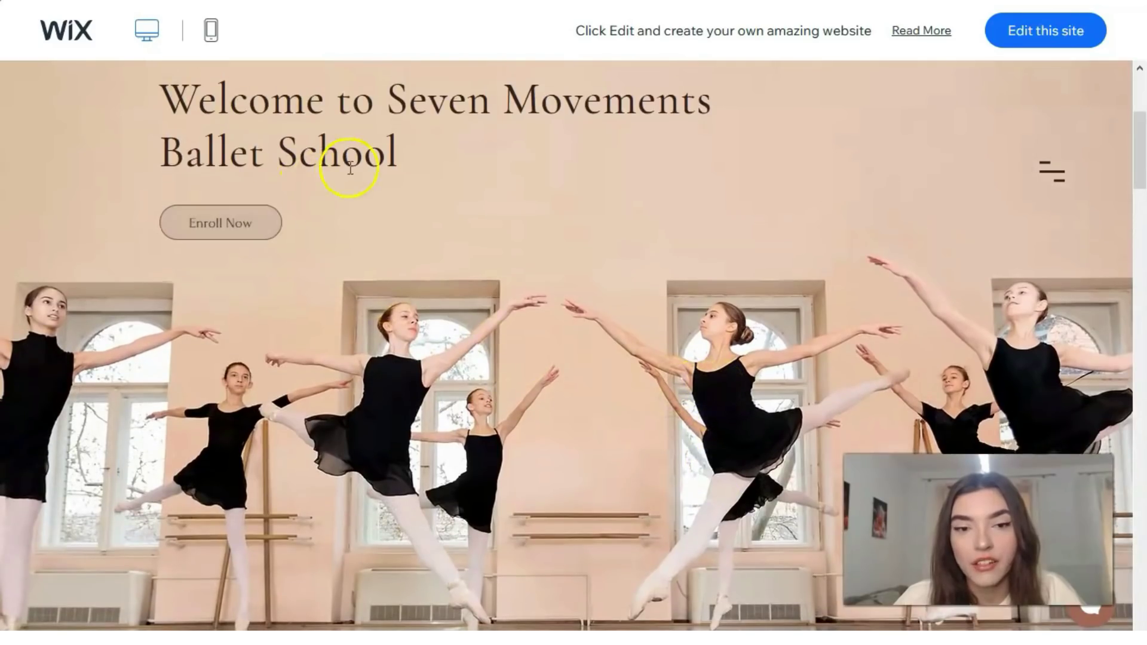
scroll(486, 400, down, 1)
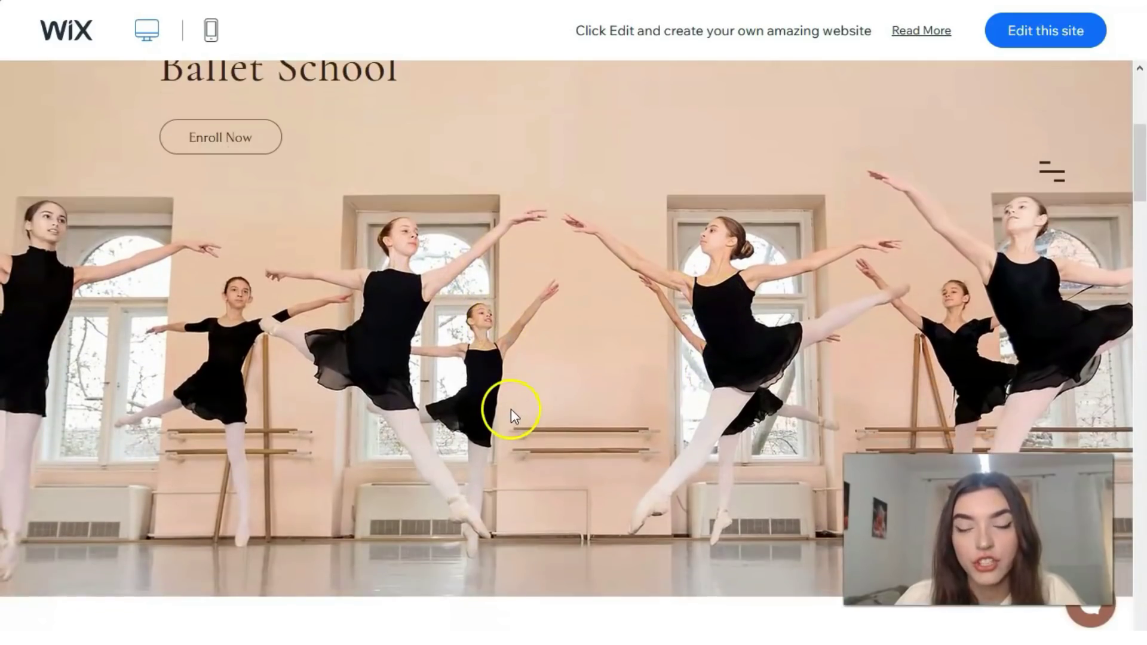
scroll(513, 406, down, 3)
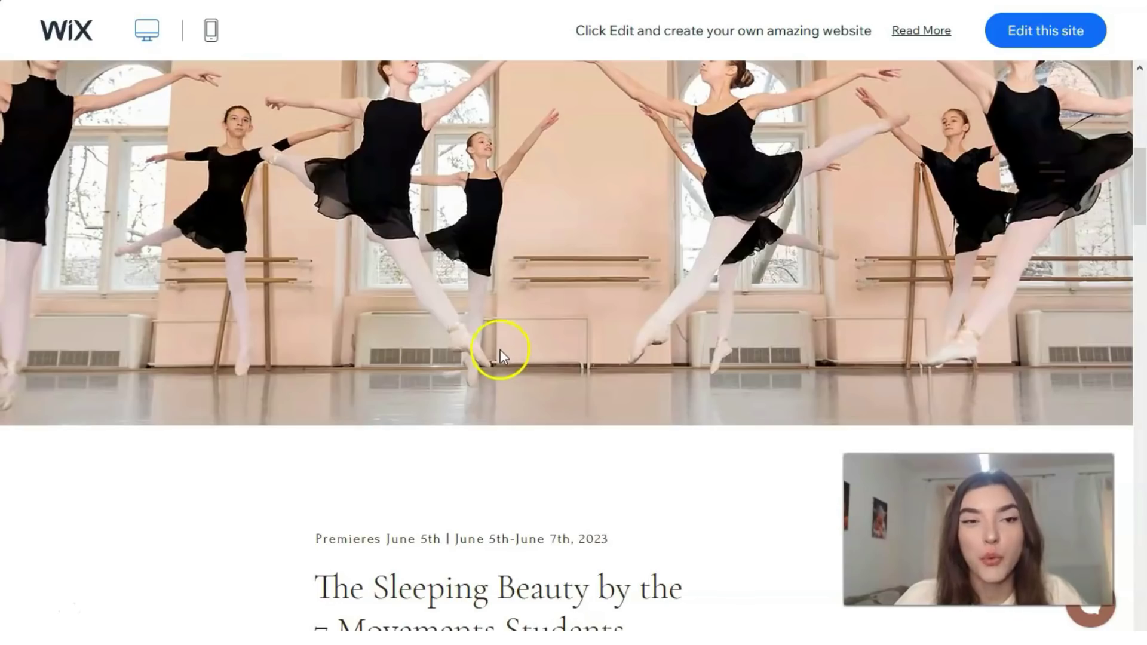
Step: Examine the rest of the Ballet Studio demo's home page, from the Sleeping Beauty event through the programs and news to the footer
scroll(449, 375, down, 8)
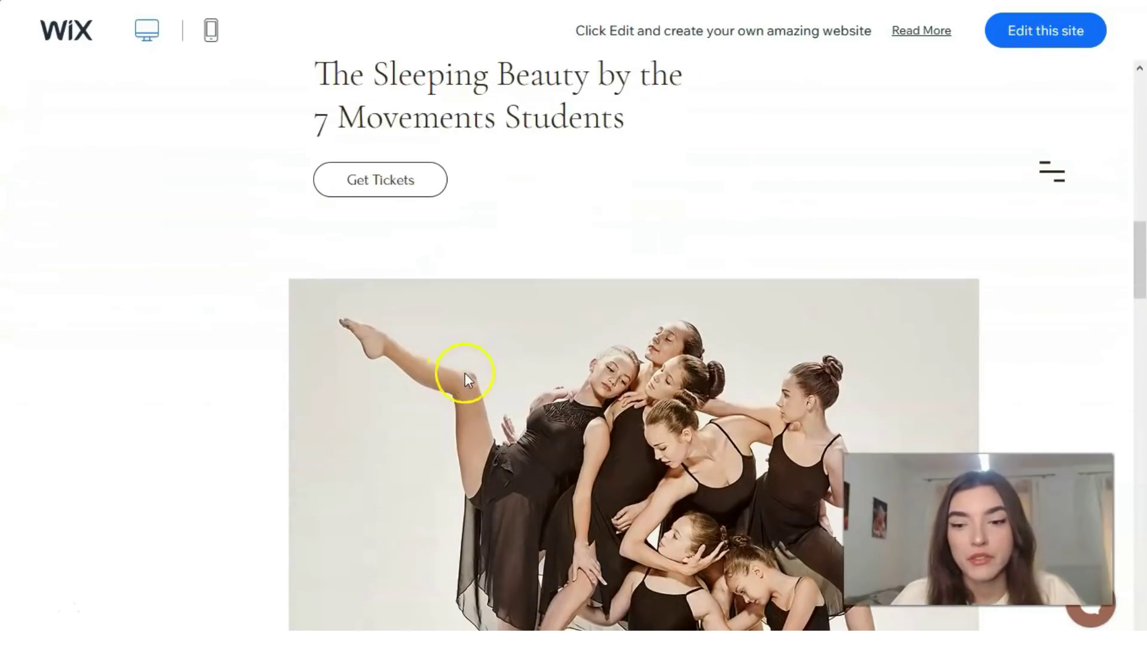
scroll(478, 385, down, 10)
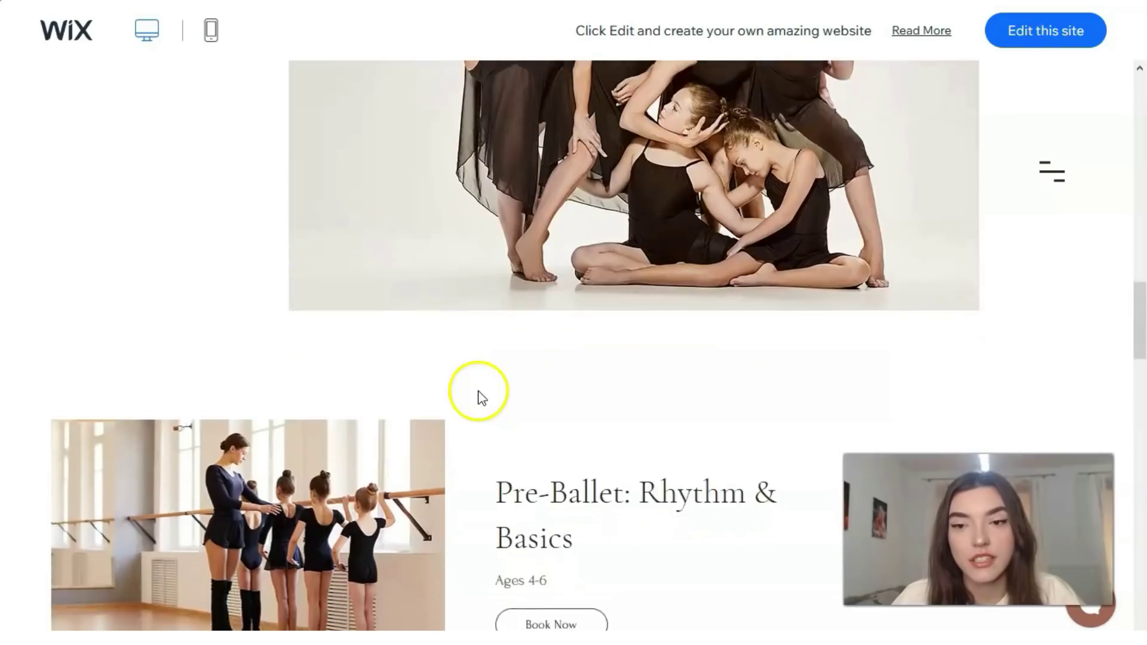
scroll(485, 395, down, 5)
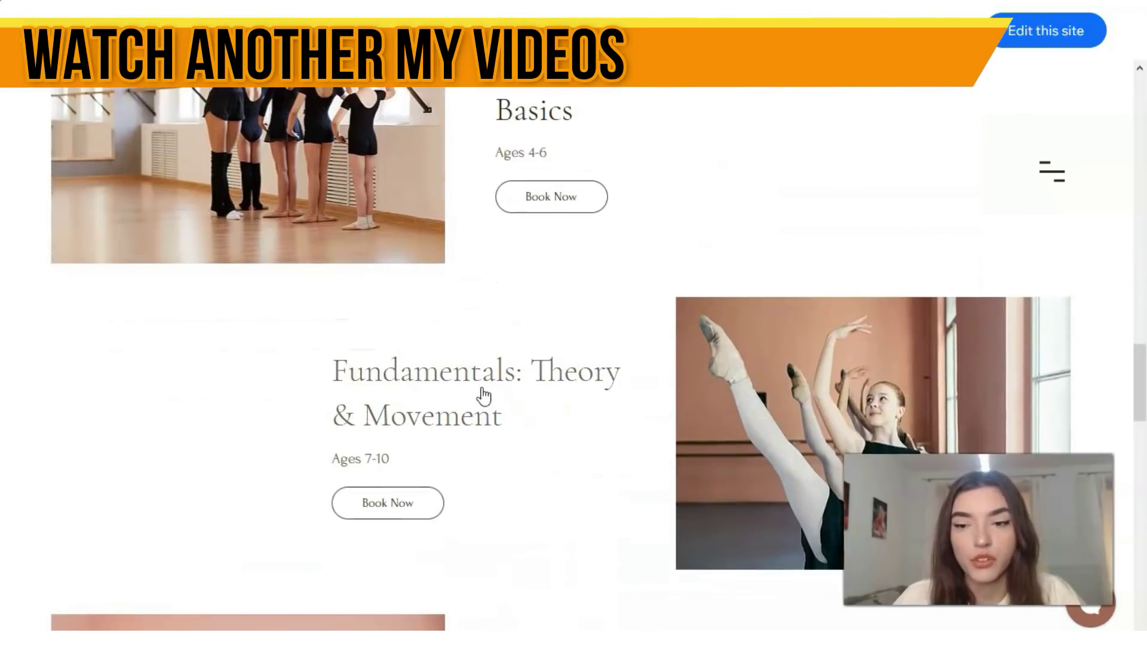
scroll(485, 395, down, 4)
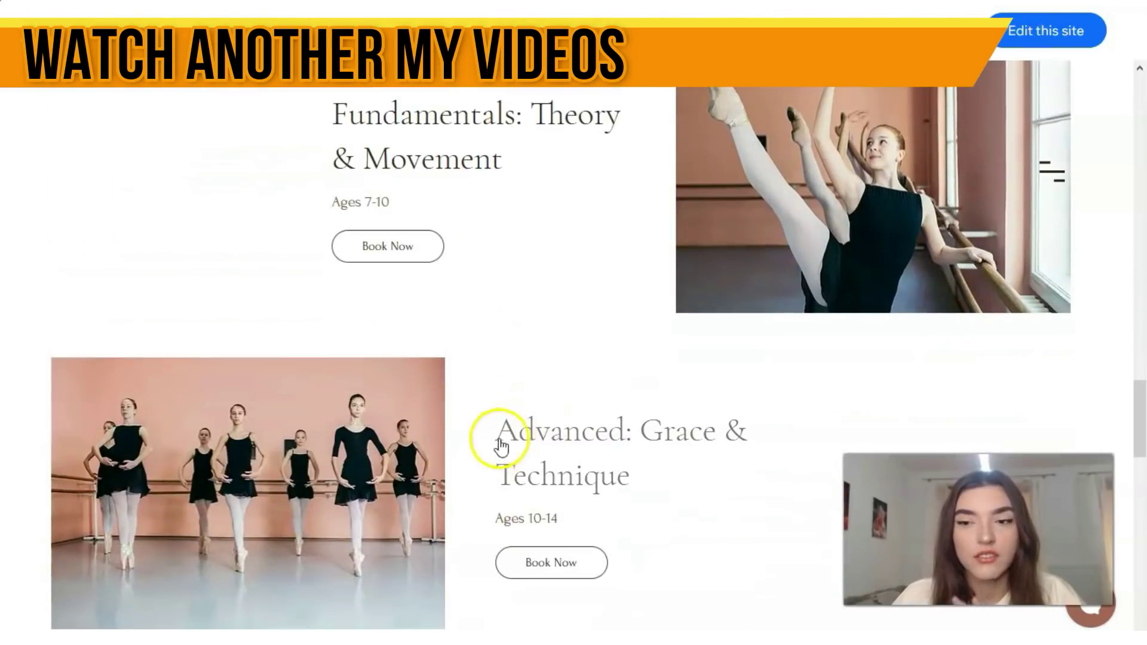
scroll(502, 439, down, 4)
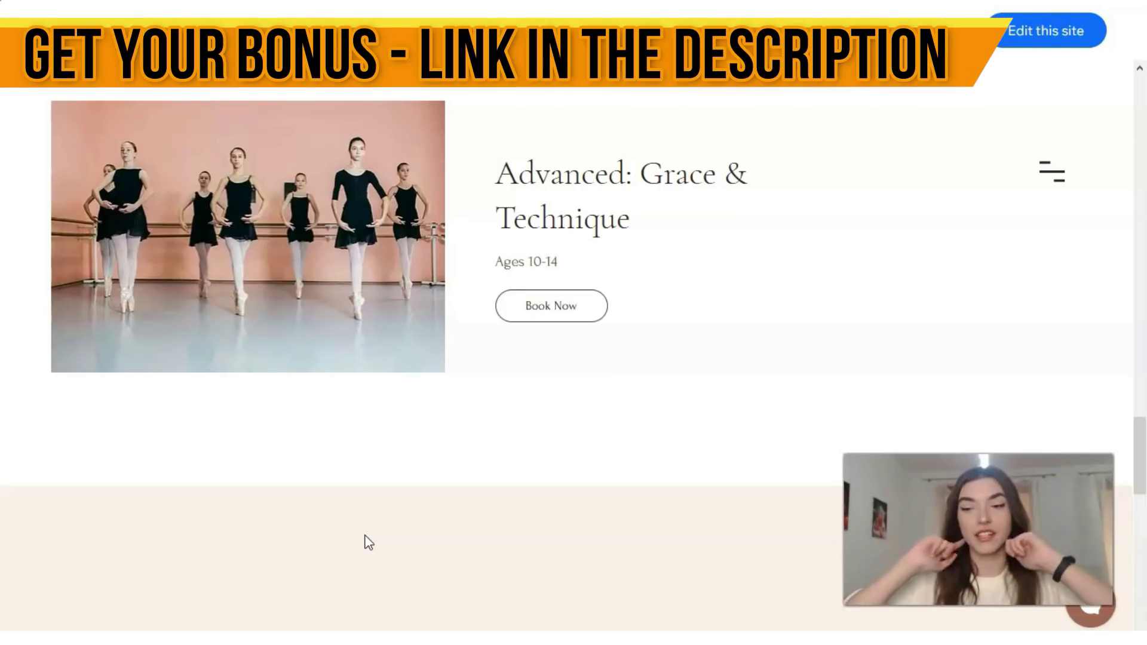
drag(358, 541, 274, 565)
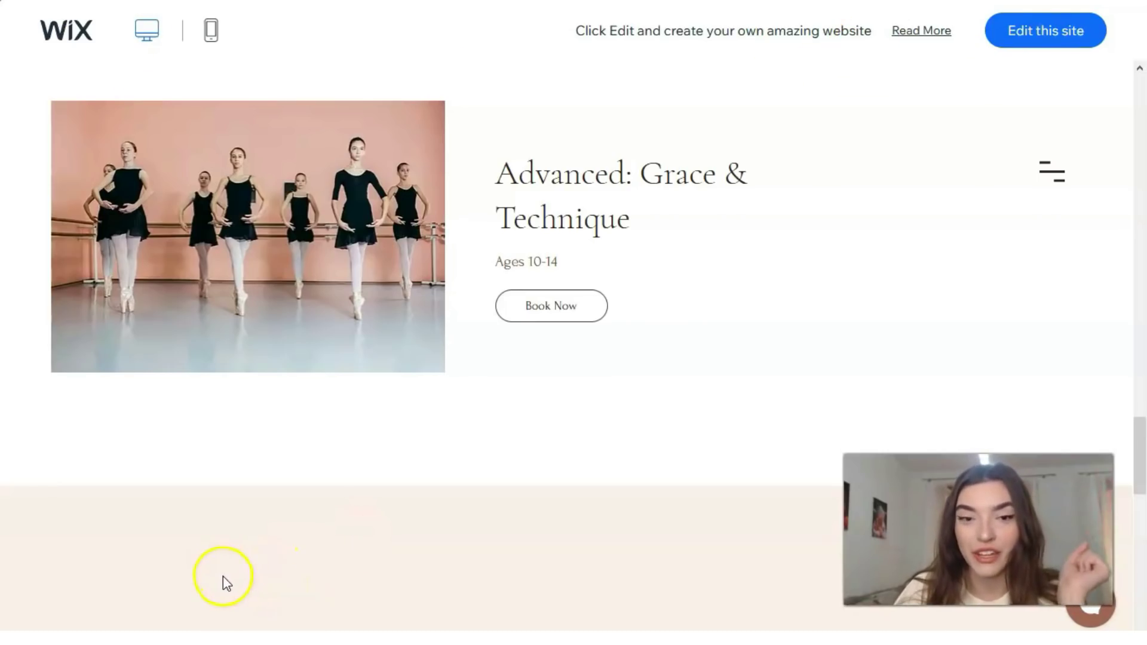
scroll(231, 519, down, 10)
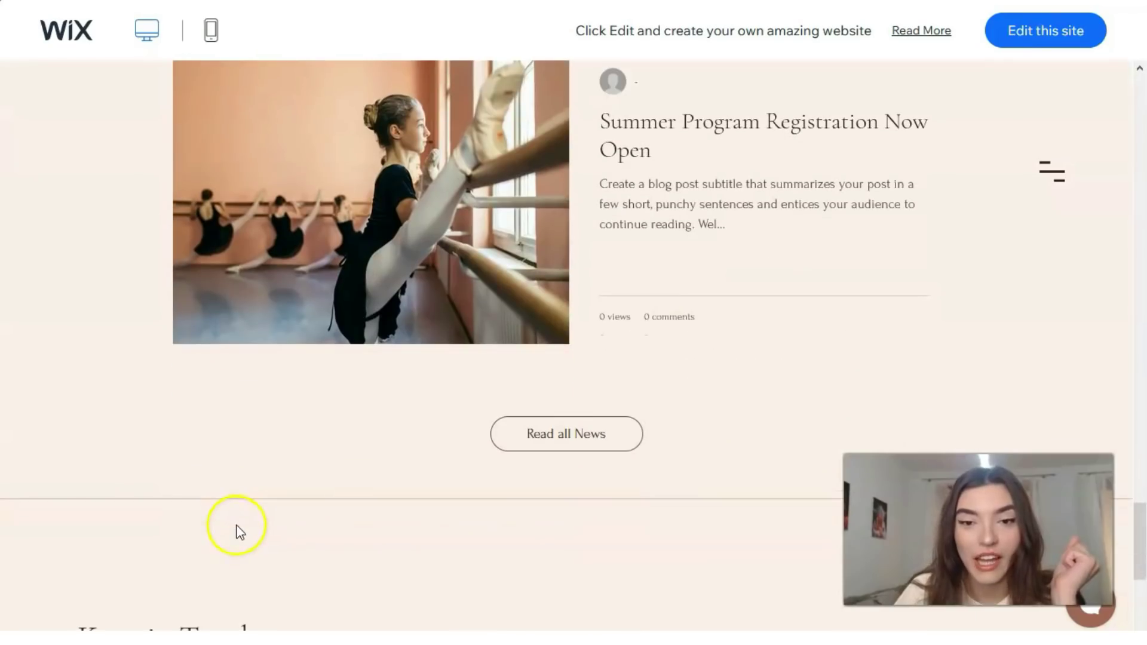
scroll(237, 526, down, 5)
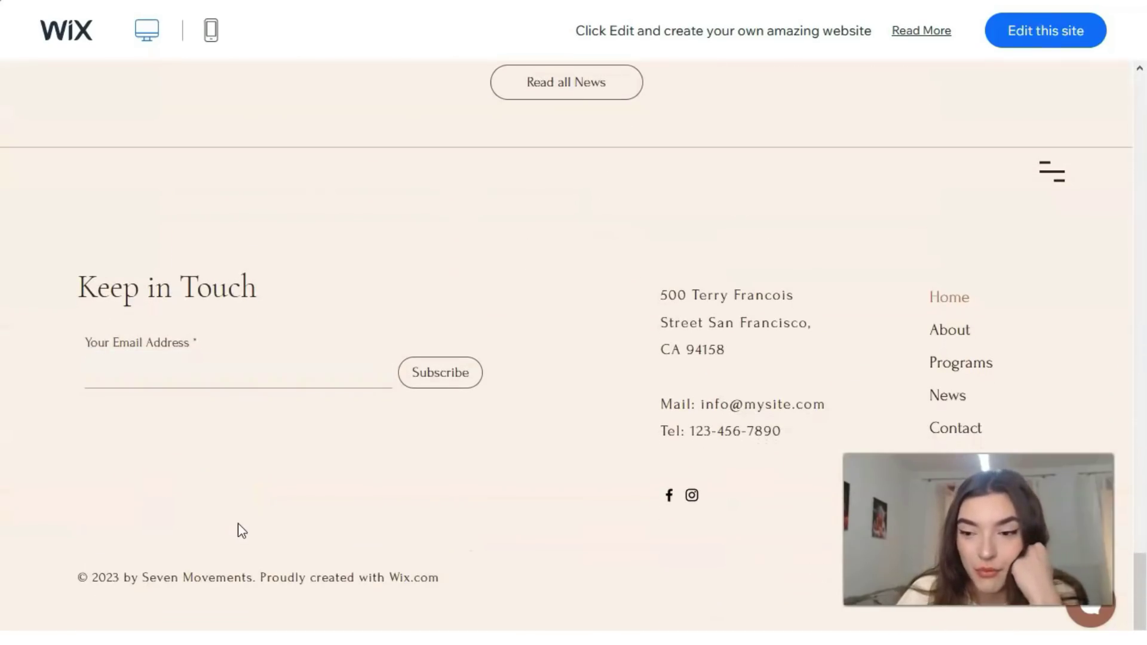
scroll(246, 536, up, 15)
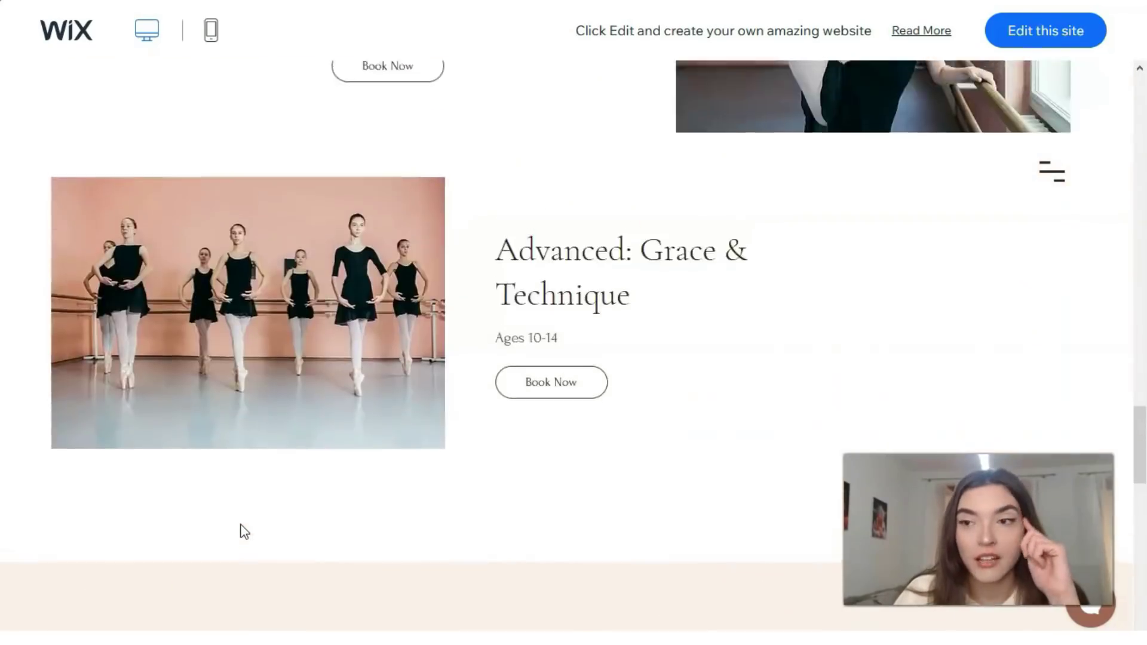
scroll(507, 529, up, 10)
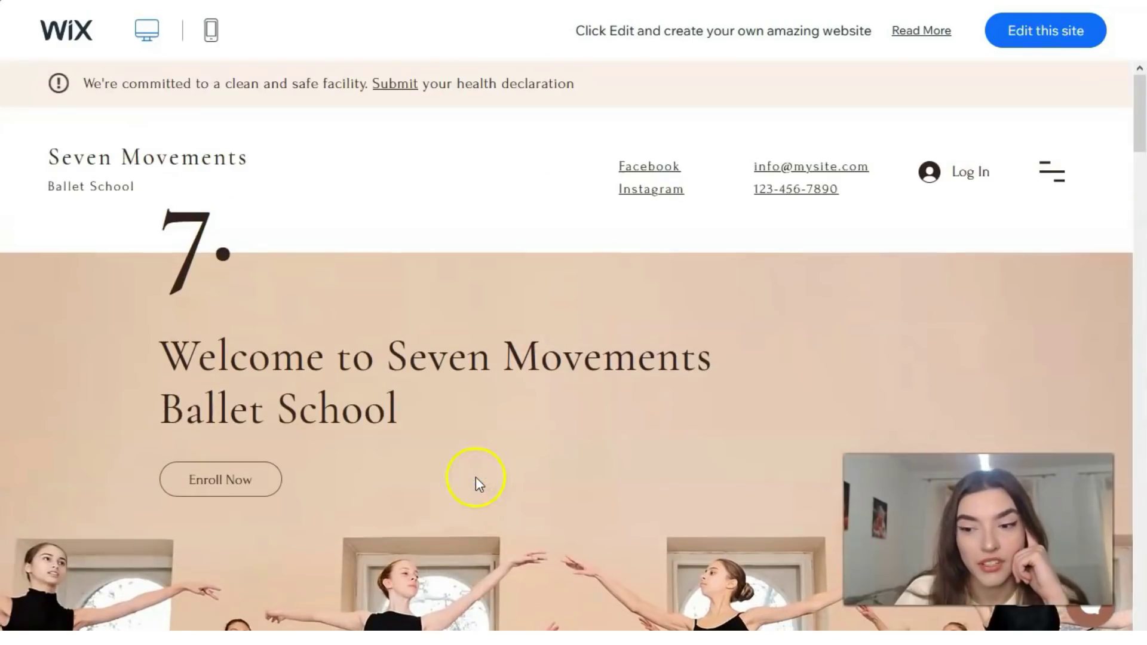
Step: Preview the Ballet Studio demo's home page in its mobile version
click(211, 38)
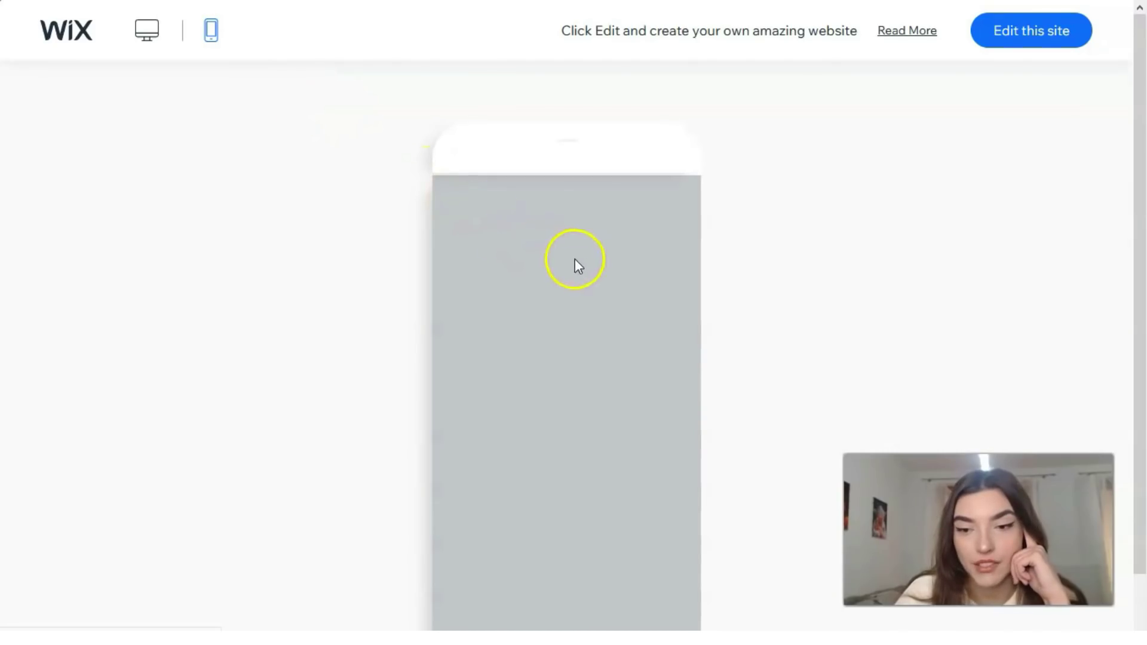
scroll(743, 304, down, 1)
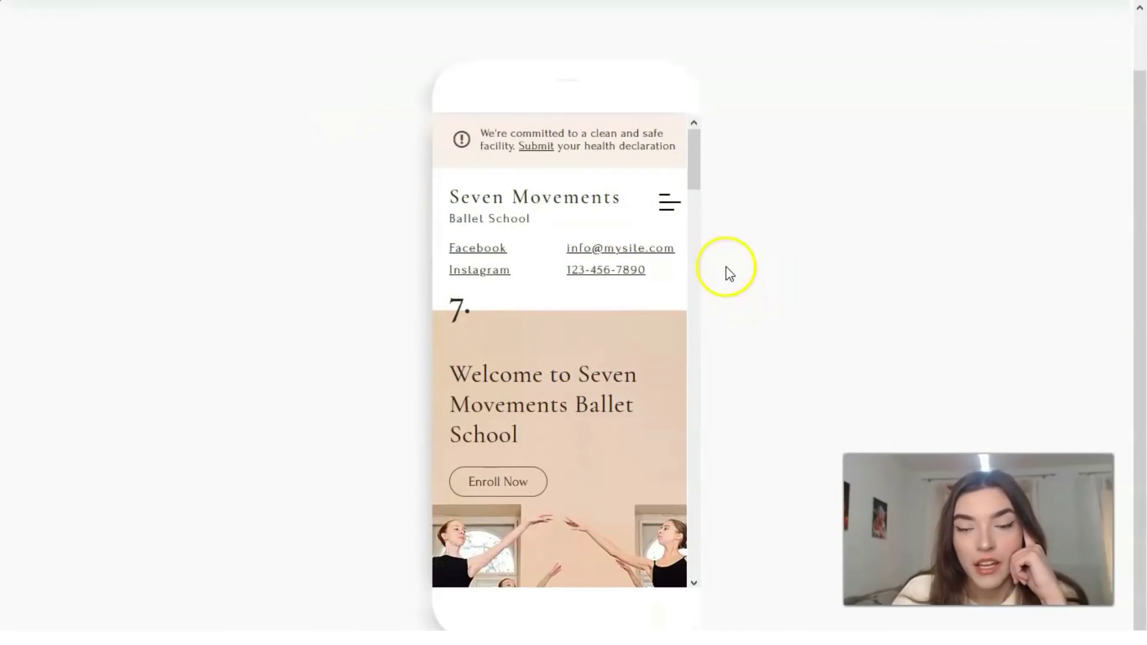
drag(696, 160, 633, 134)
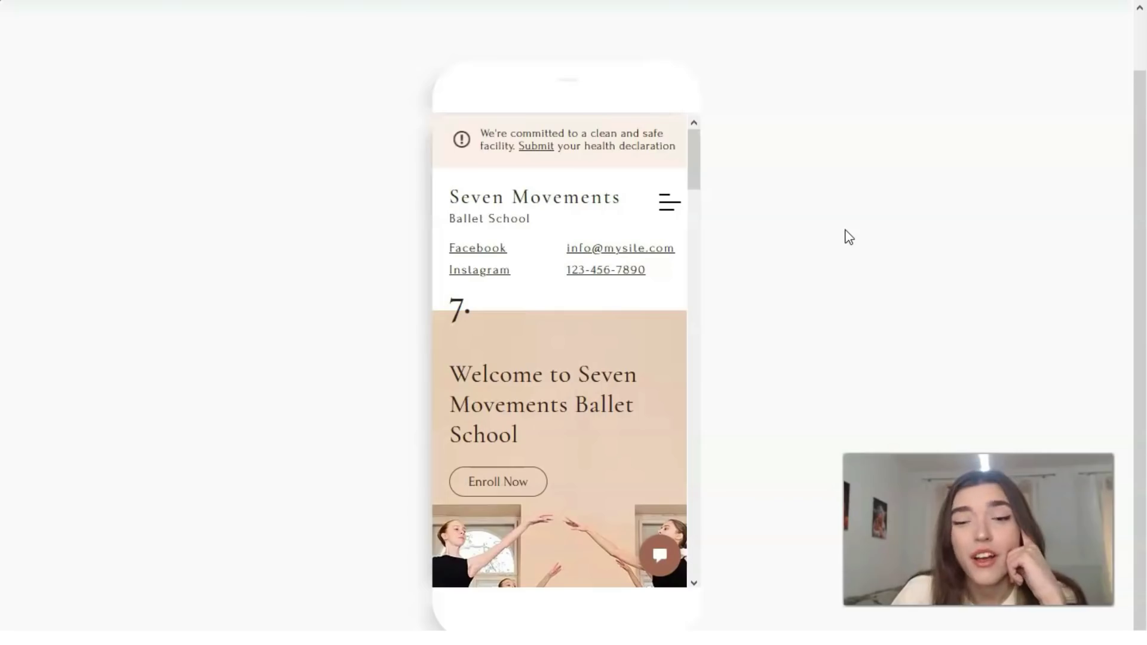
drag(822, 234, 783, 213)
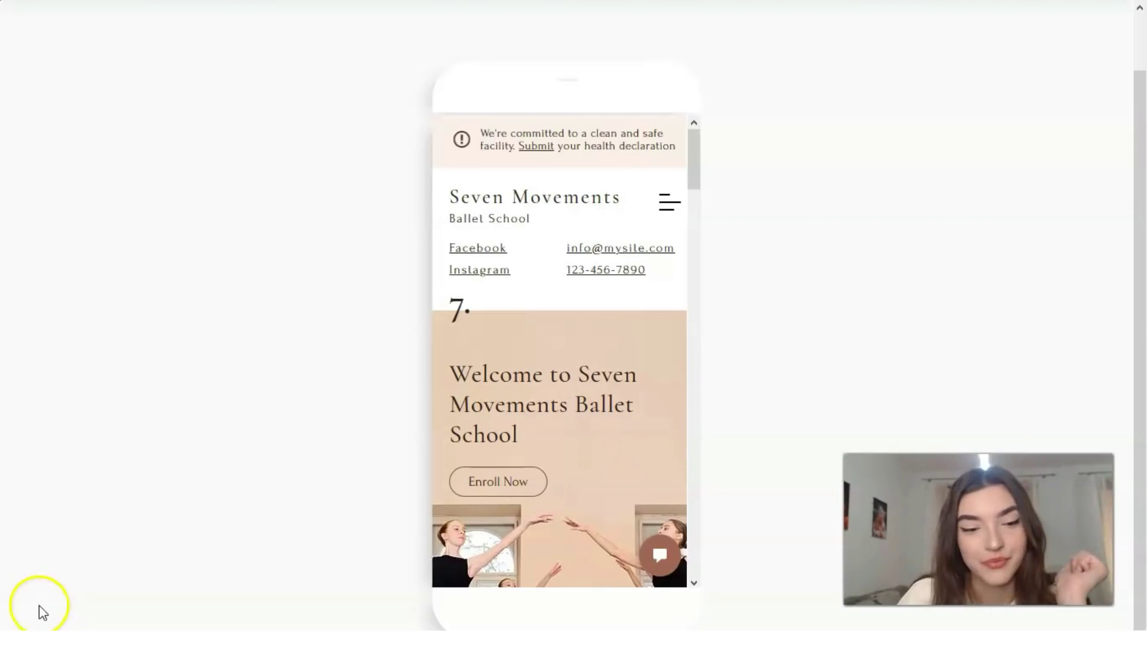
scroll(38, 604, up, 1)
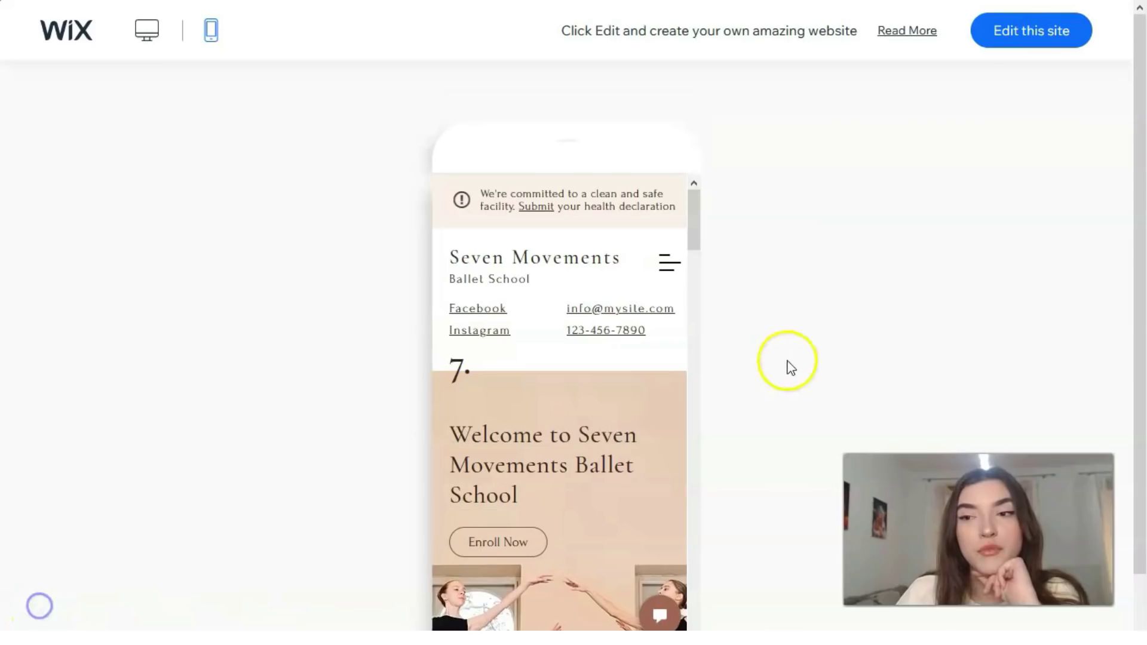
Step: Open the Ballet Studio template for editing and look over the home page's welcome banner and Sleeping Beauty event section
click(1007, 45)
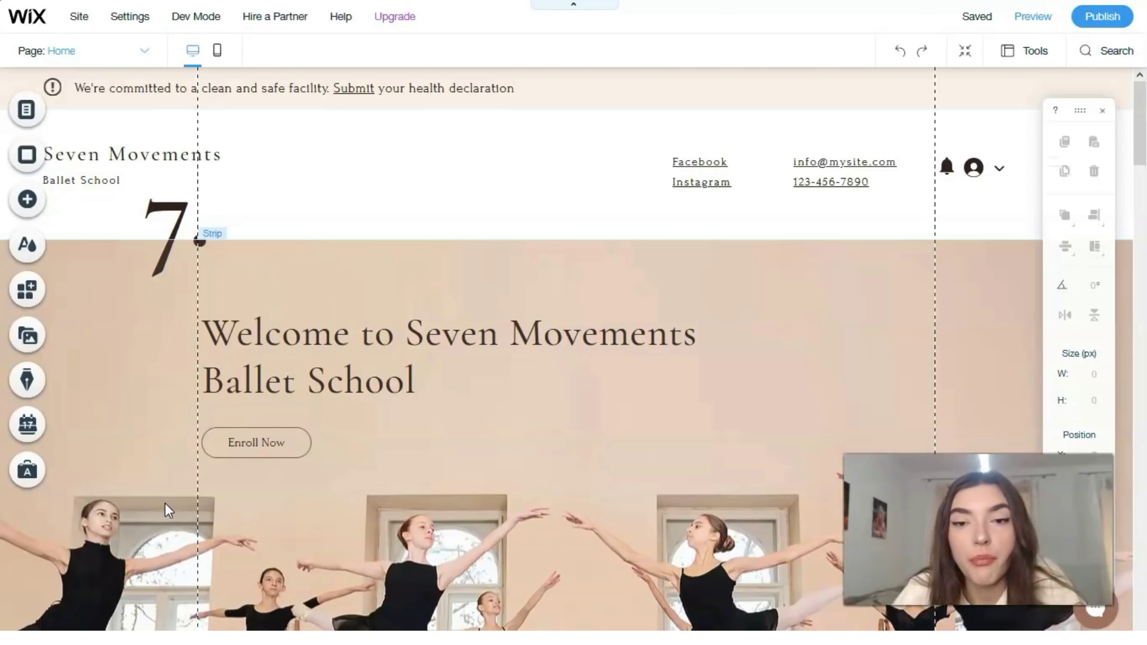
scroll(418, 311, down, 5)
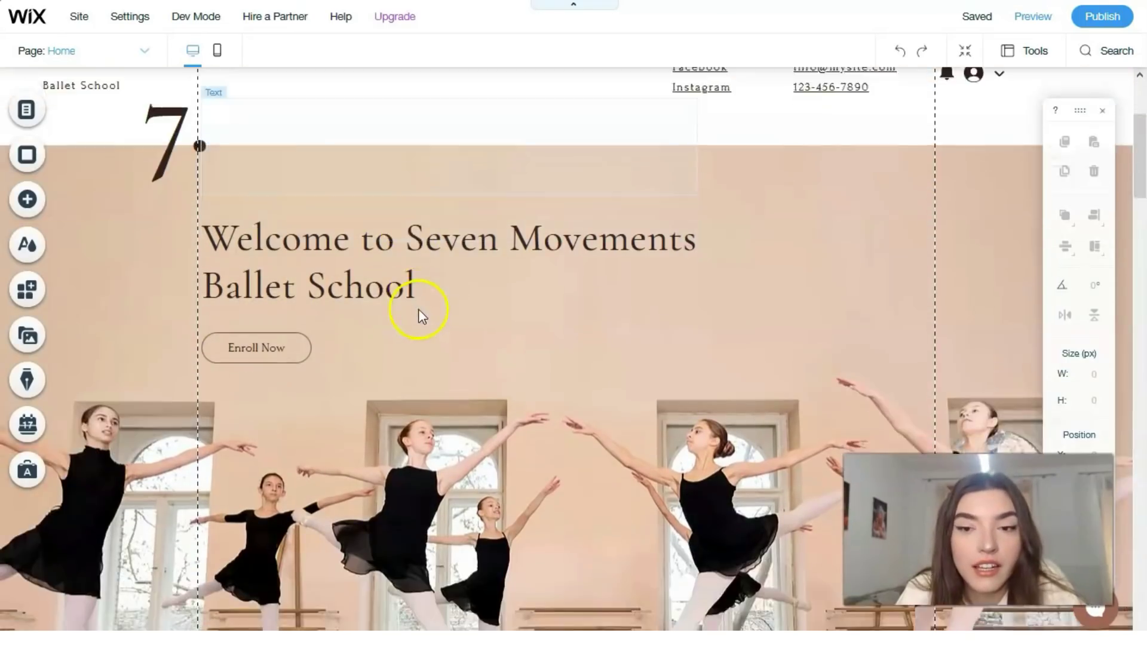
scroll(427, 310, down, 4)
scroll(430, 317, down, 8)
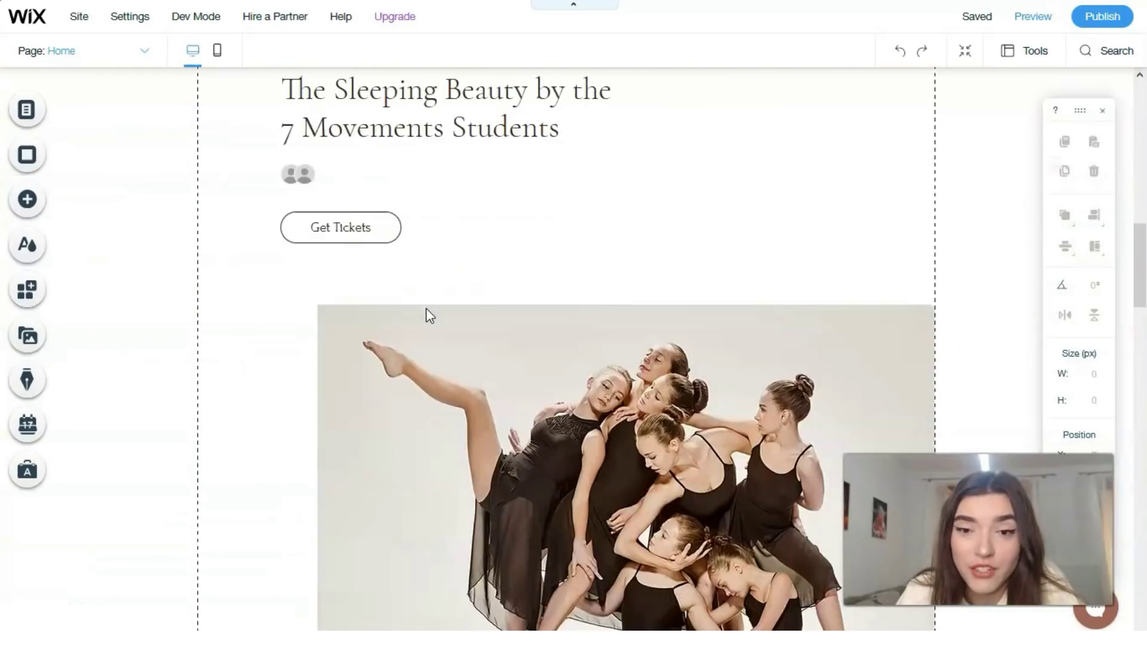
scroll(430, 317, up, 2)
scroll(426, 308, up, 8)
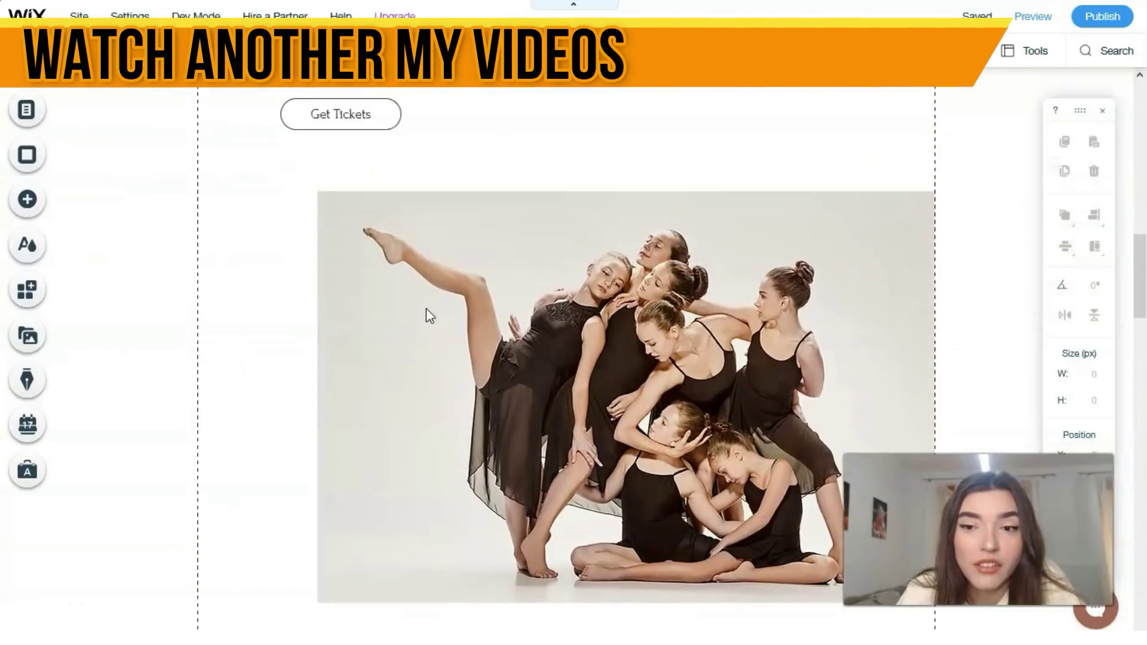
scroll(425, 308, up, 3)
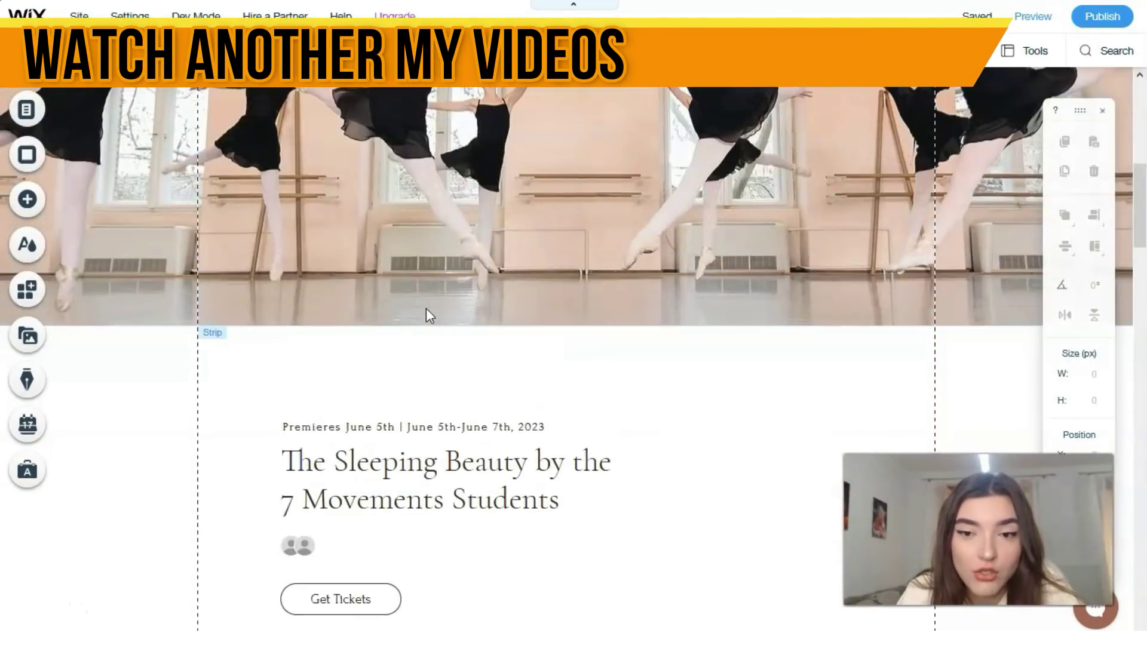
scroll(426, 308, down, 4)
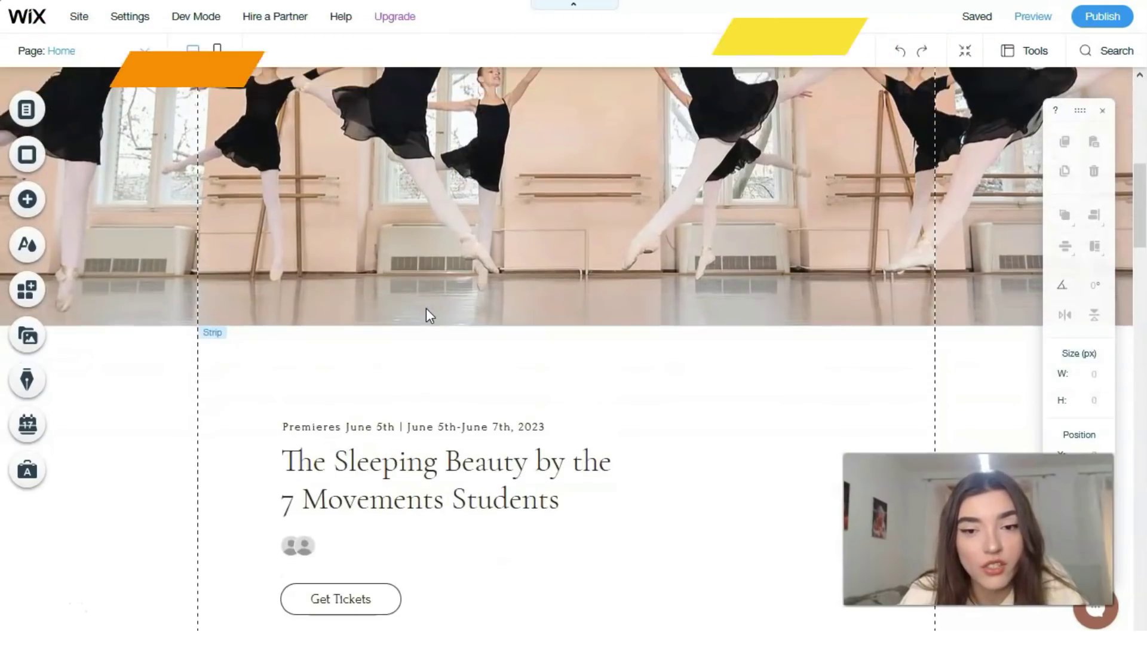
Step: Look through the Pre-Ballet, Fundamentals and Advanced program sections in the editor and return to the page header
scroll(428, 315, down, 10)
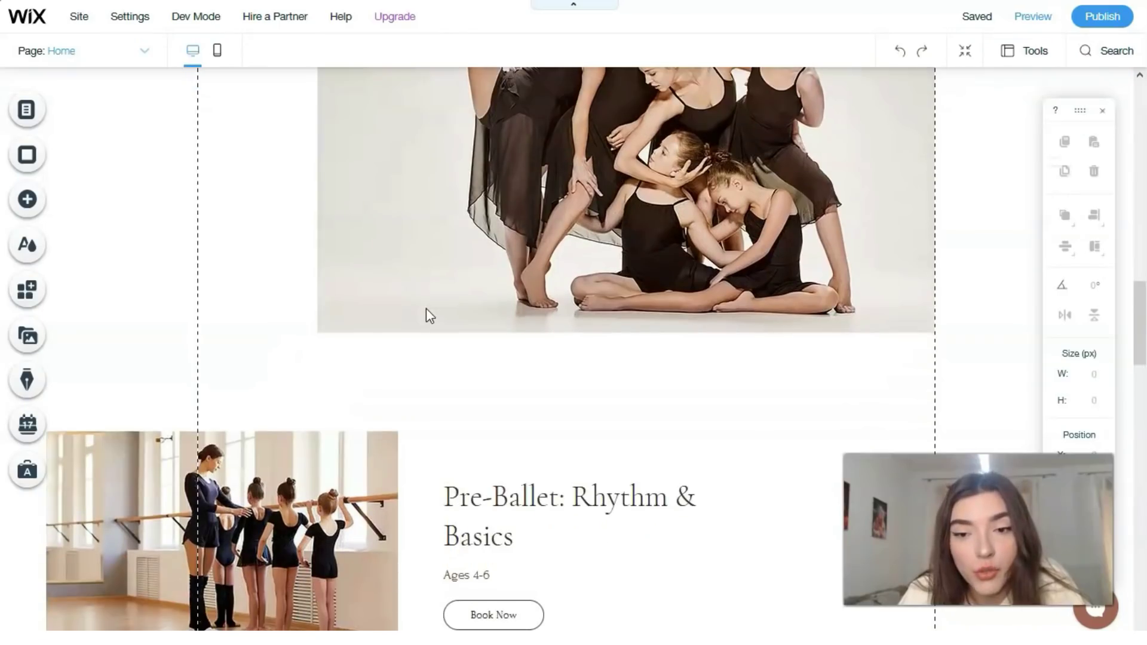
scroll(427, 308, down, 5)
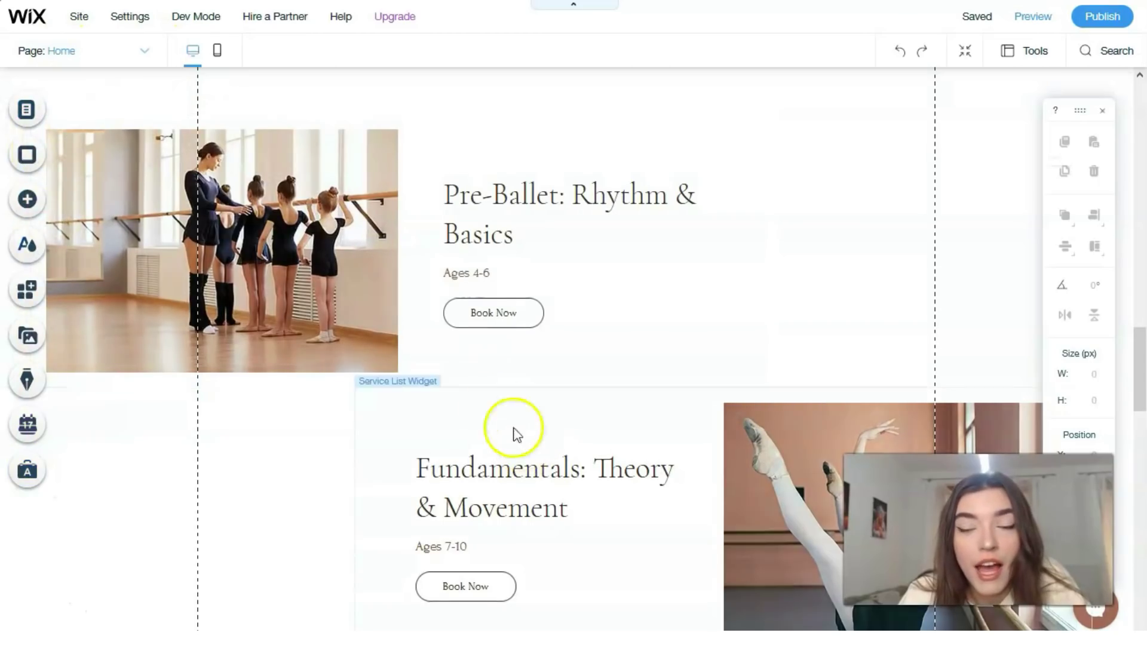
scroll(439, 338, down, 3)
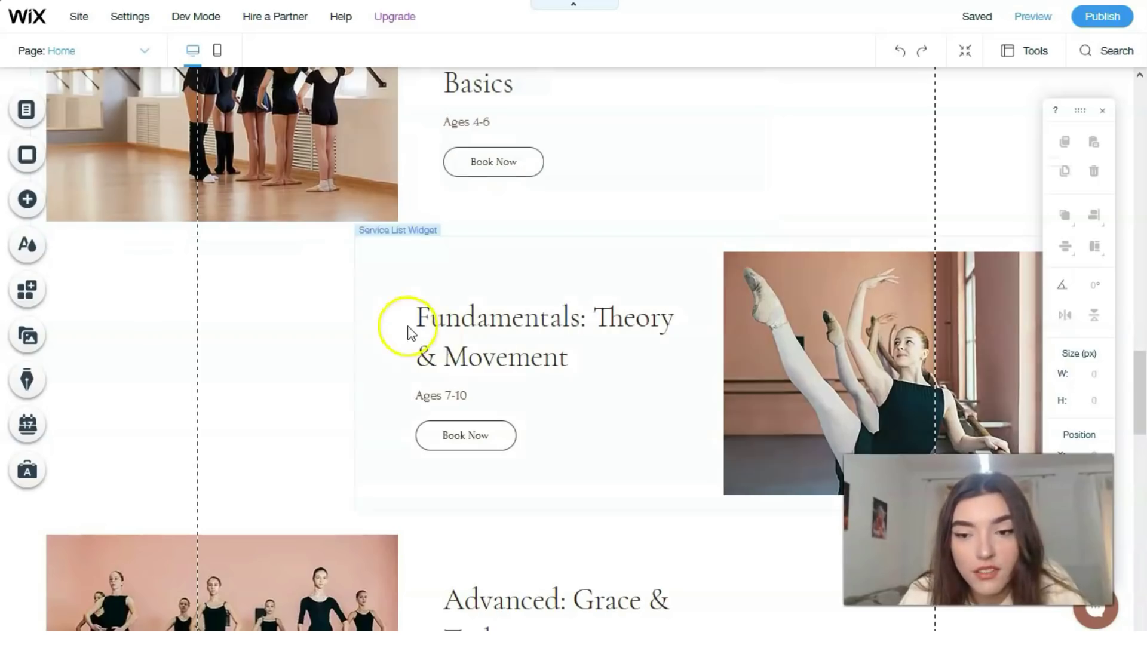
scroll(410, 357, down, 3)
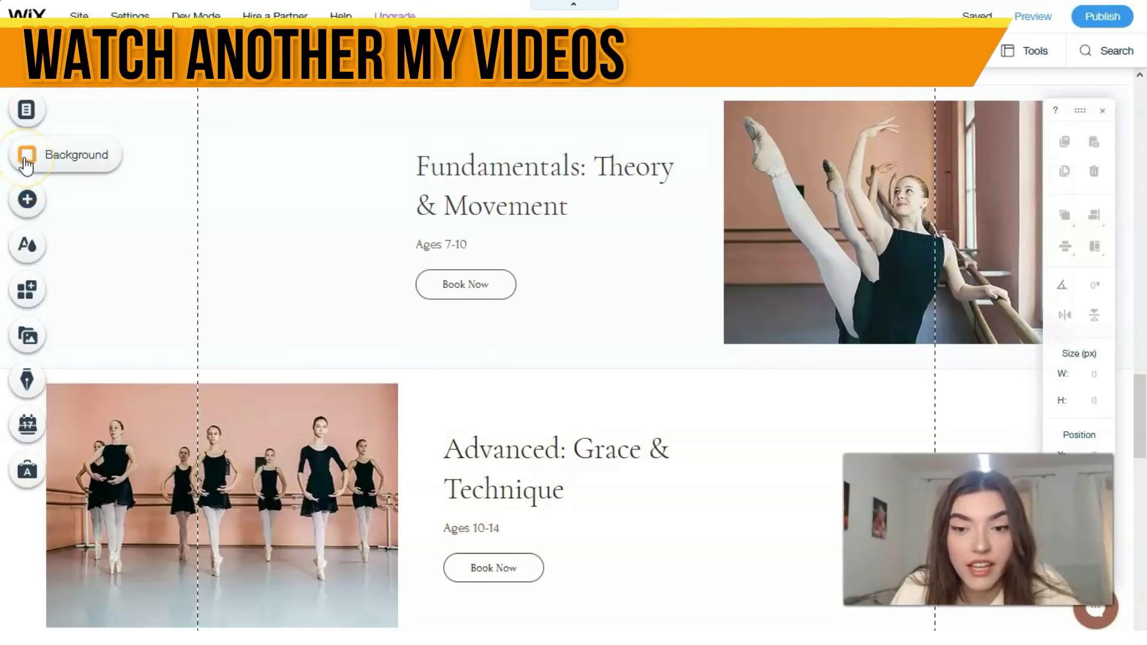
scroll(60, 157, down, 3)
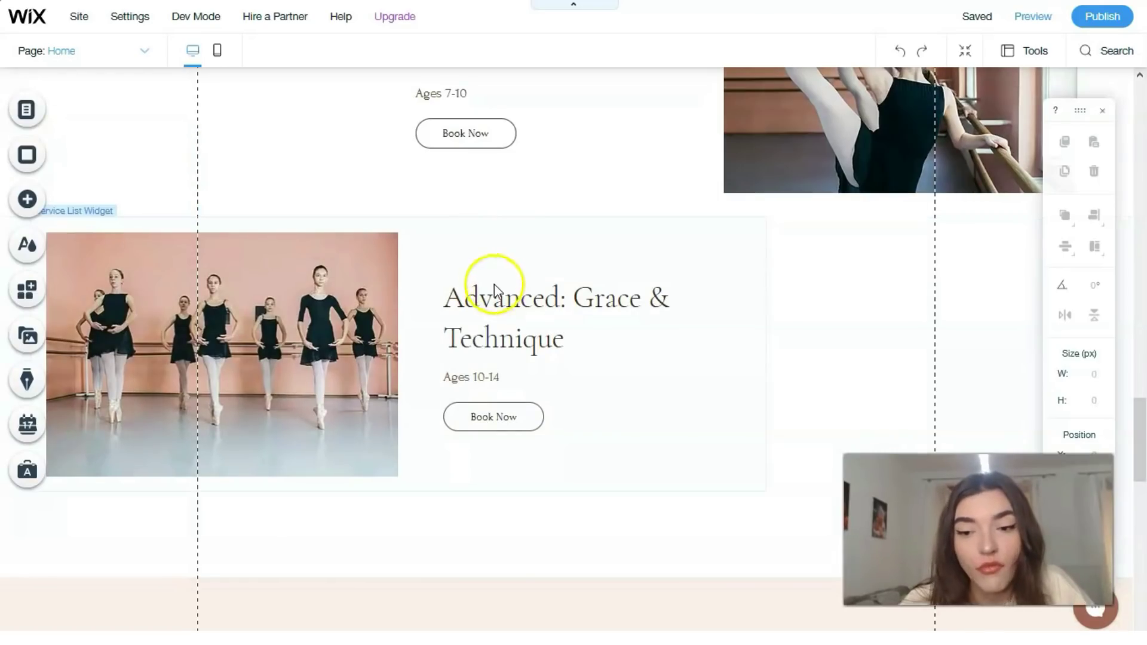
scroll(536, 299, up, 15)
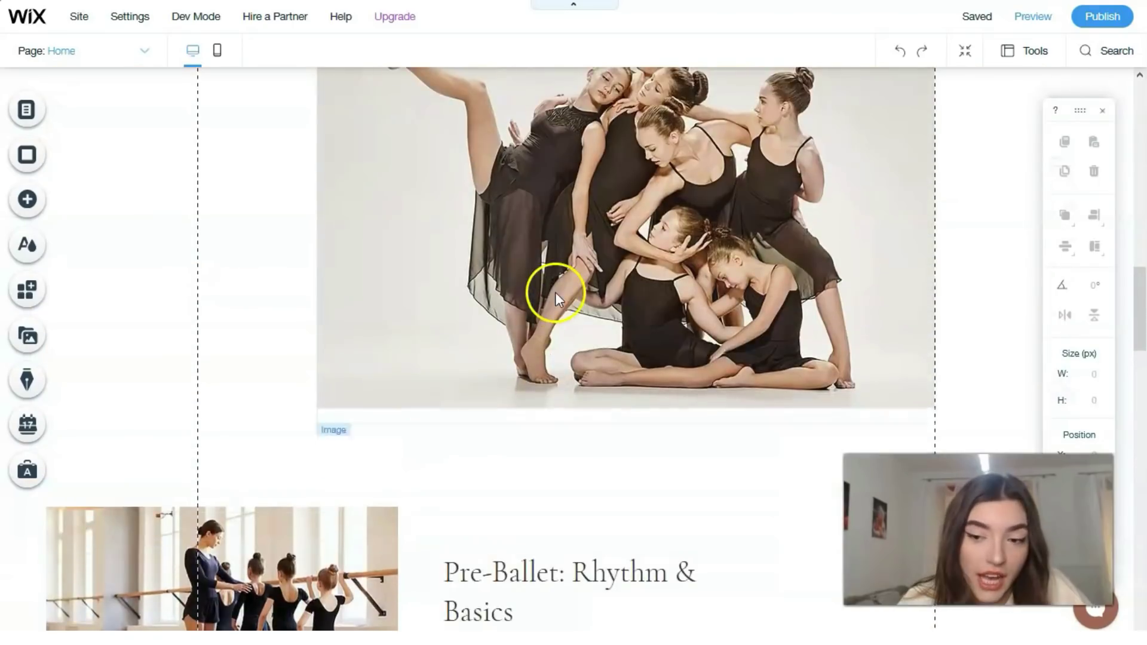
scroll(555, 291, up, 10)
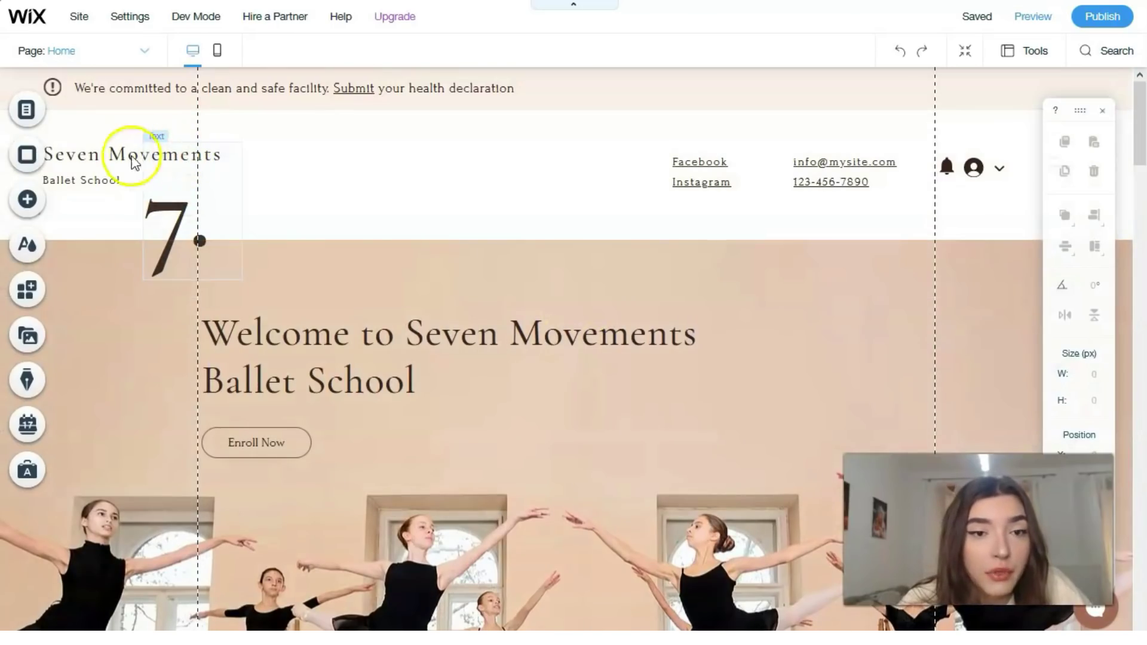
Step: Try the Heading 6 and Paragraph 2 text themes on the header title "Seven Movements" and set it to Heading 5
double_click(93, 157)
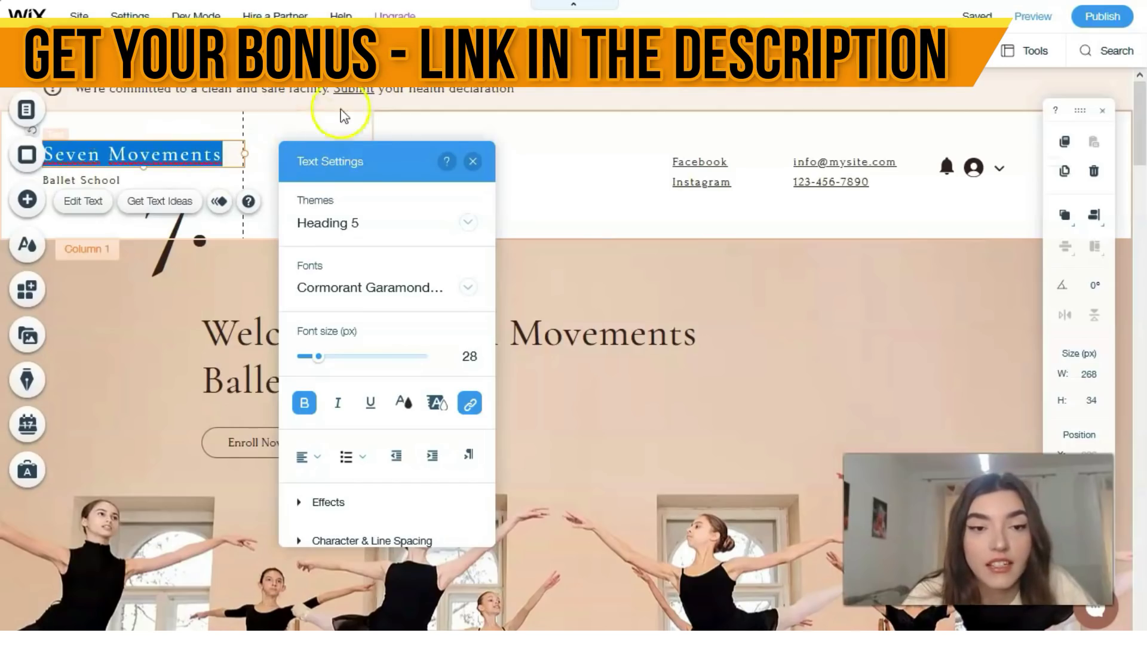
click(467, 223)
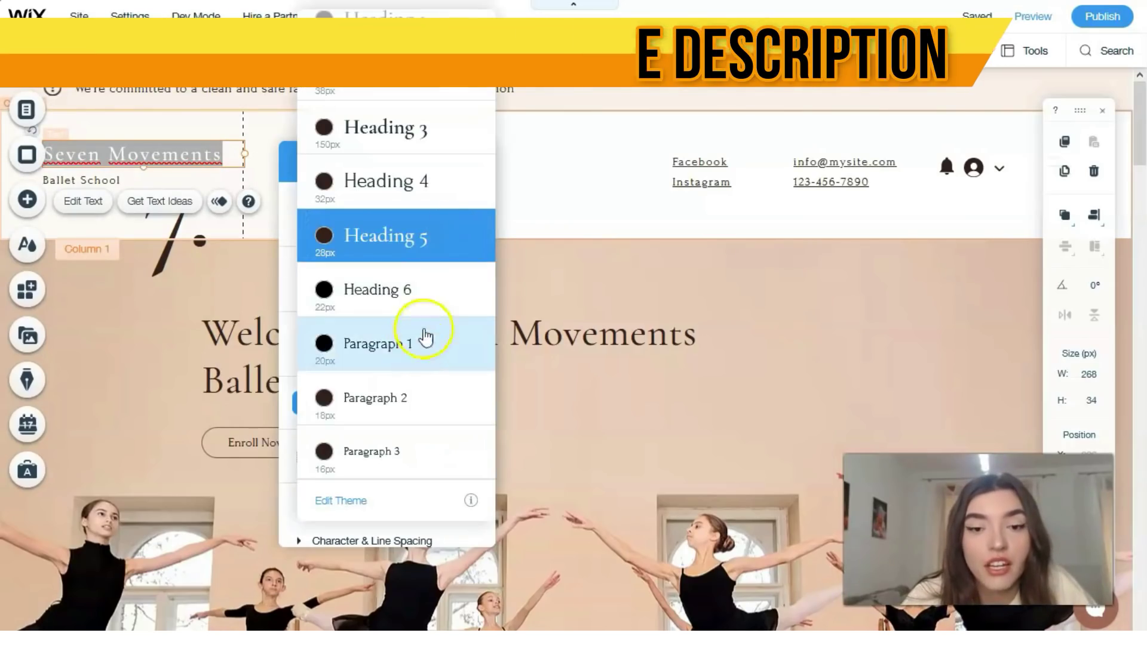
click(390, 297)
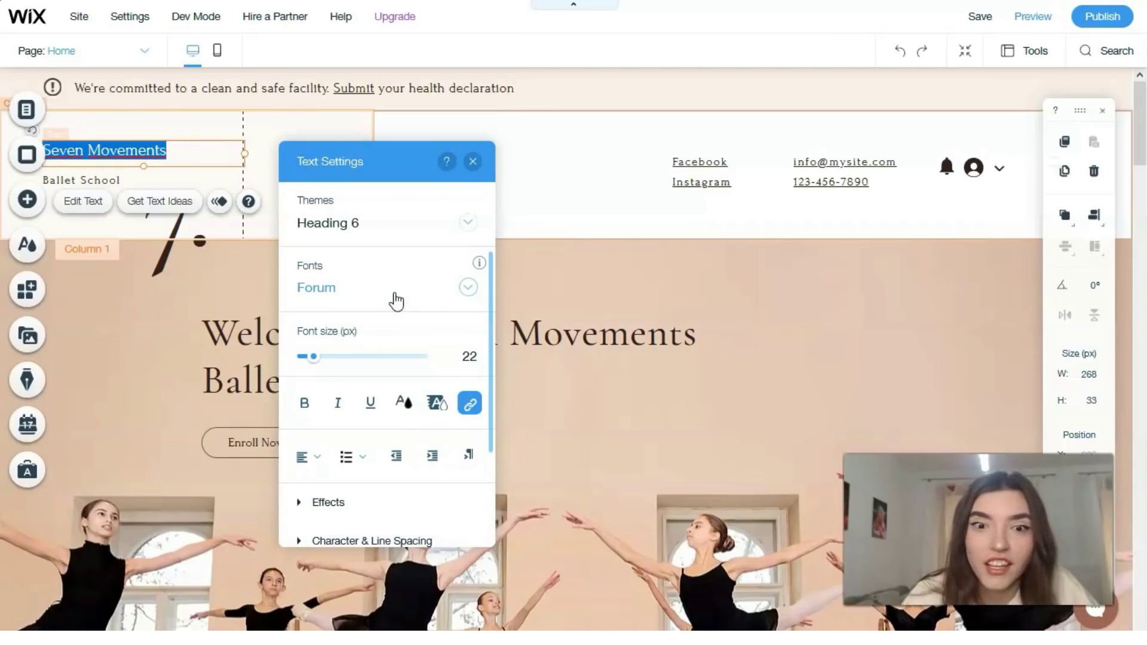
click(468, 227)
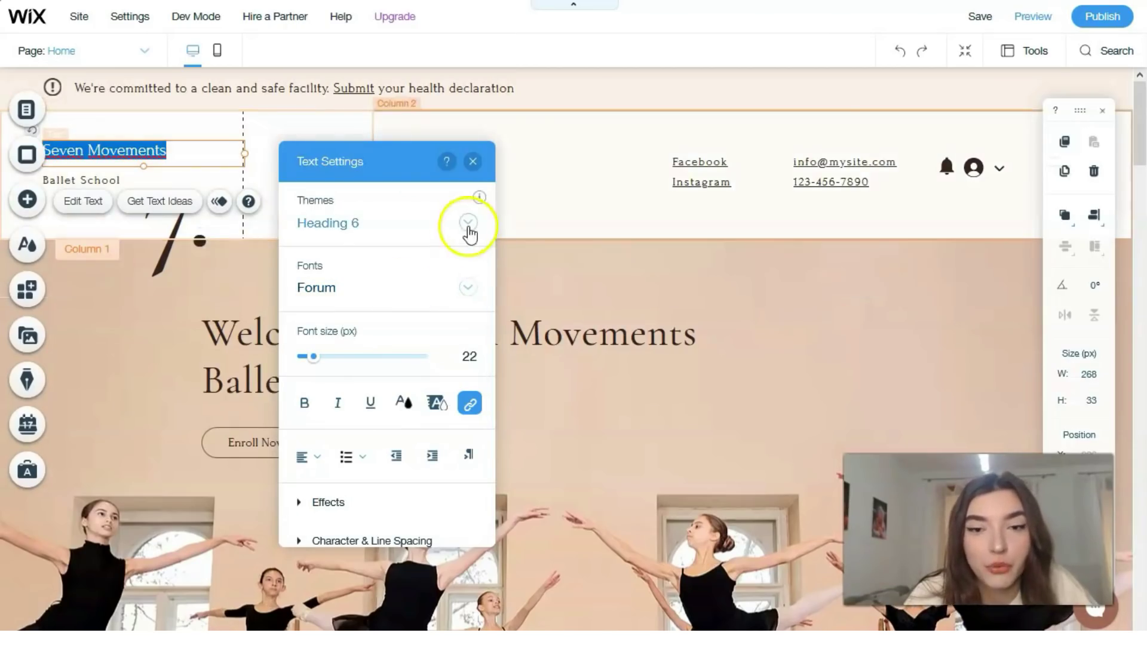
click(434, 339)
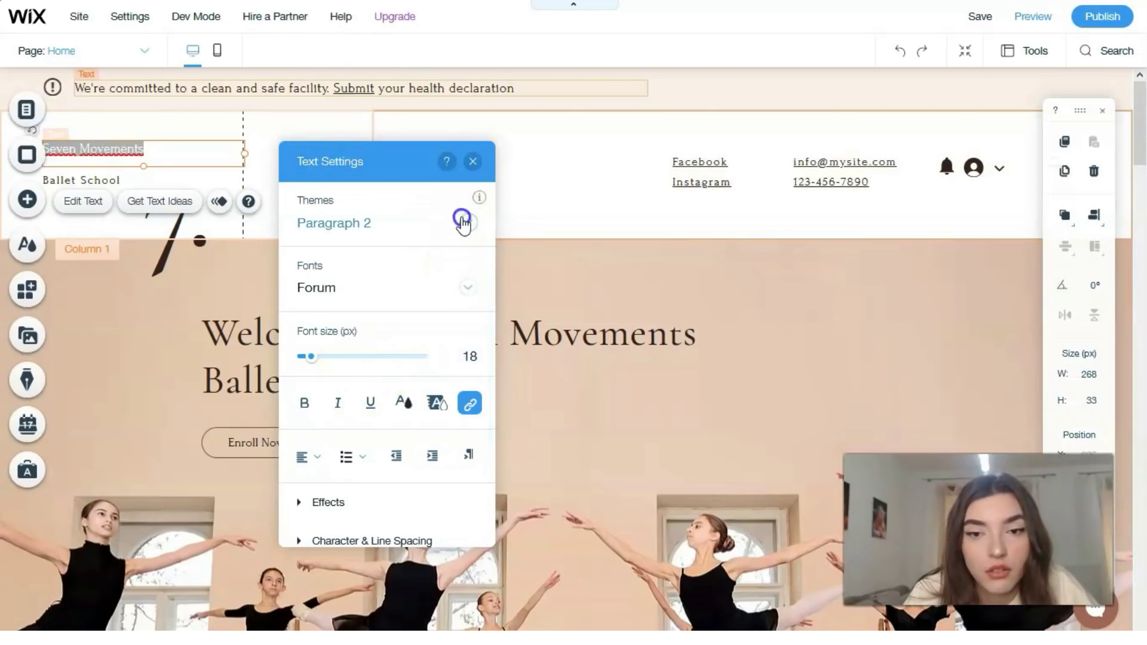
click(464, 223)
click(427, 94)
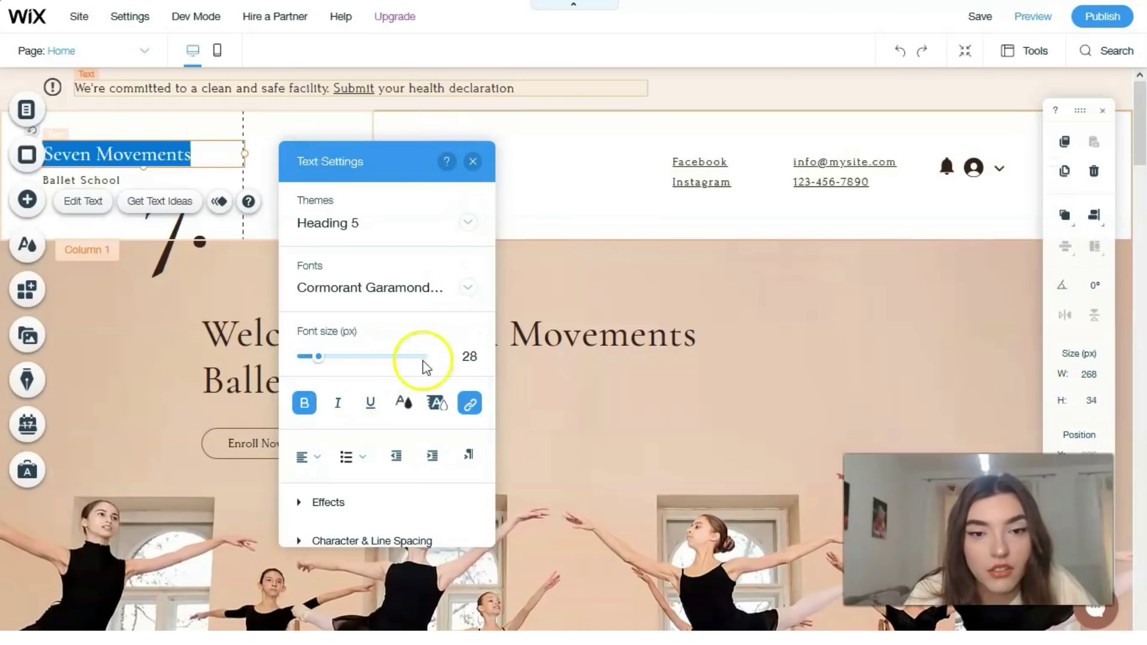
Step: Change the header title "Seven Movements" to the DIN Next Light font at a size of 33 px
click(459, 289)
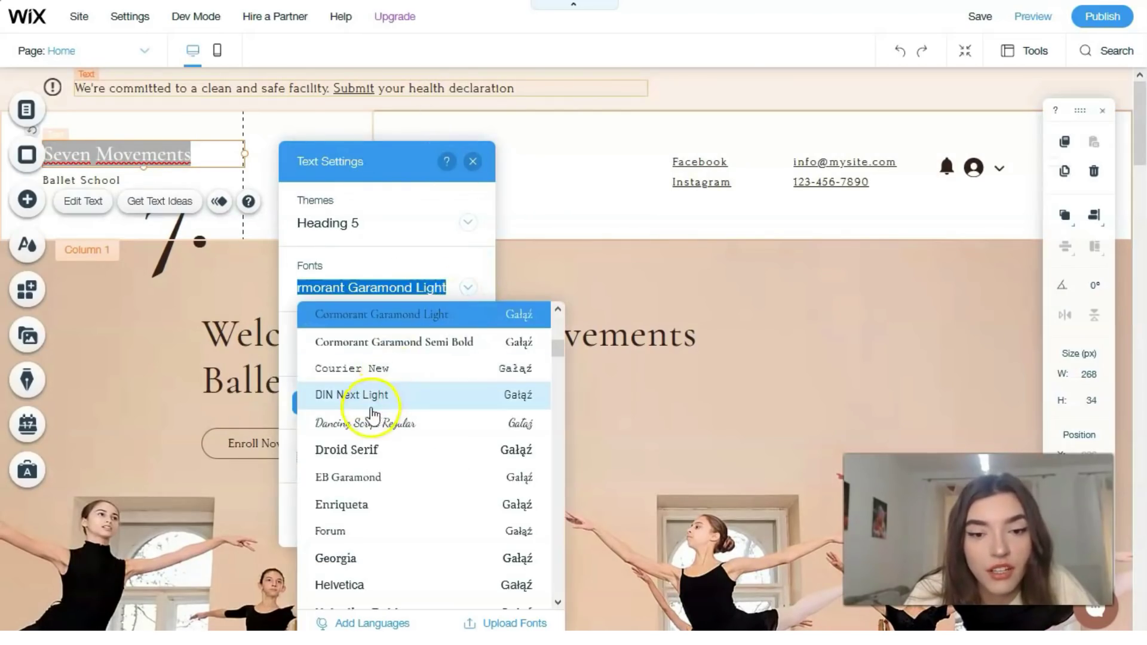
click(370, 394)
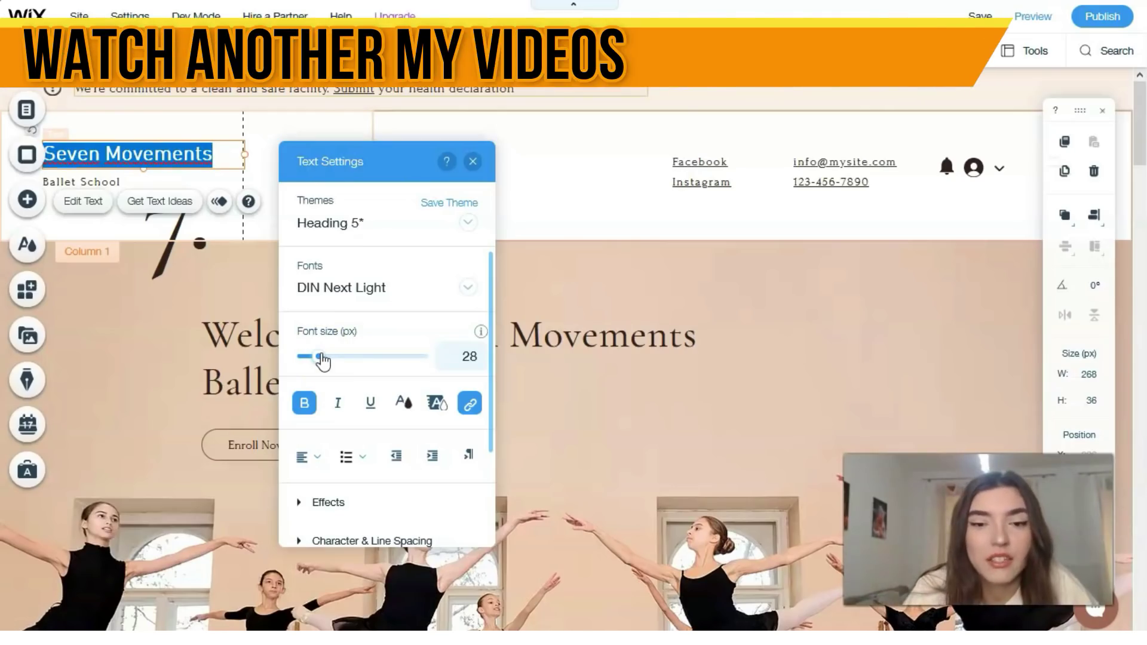
click(321, 357)
mouse_move(338, 366)
mouse_down()
mouse_move(366, 363)
mouse_move(323, 360)
mouse_up()
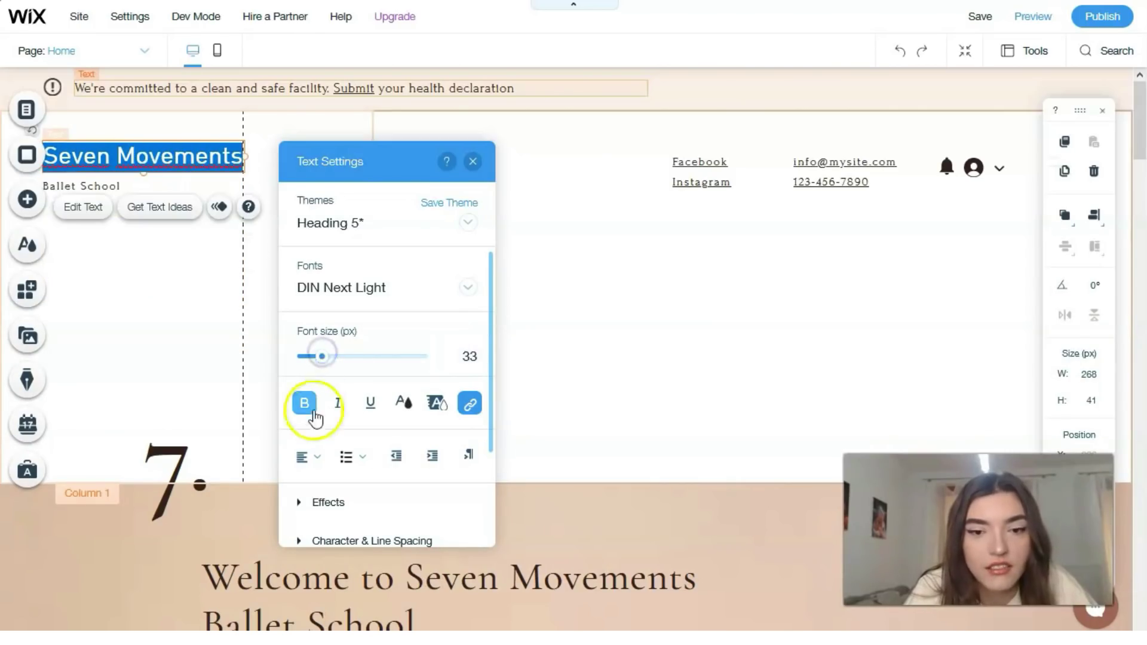
Step: Try red #FF4040 on the header title "Seven Movements" and color its text green #74CB6C
click(406, 407)
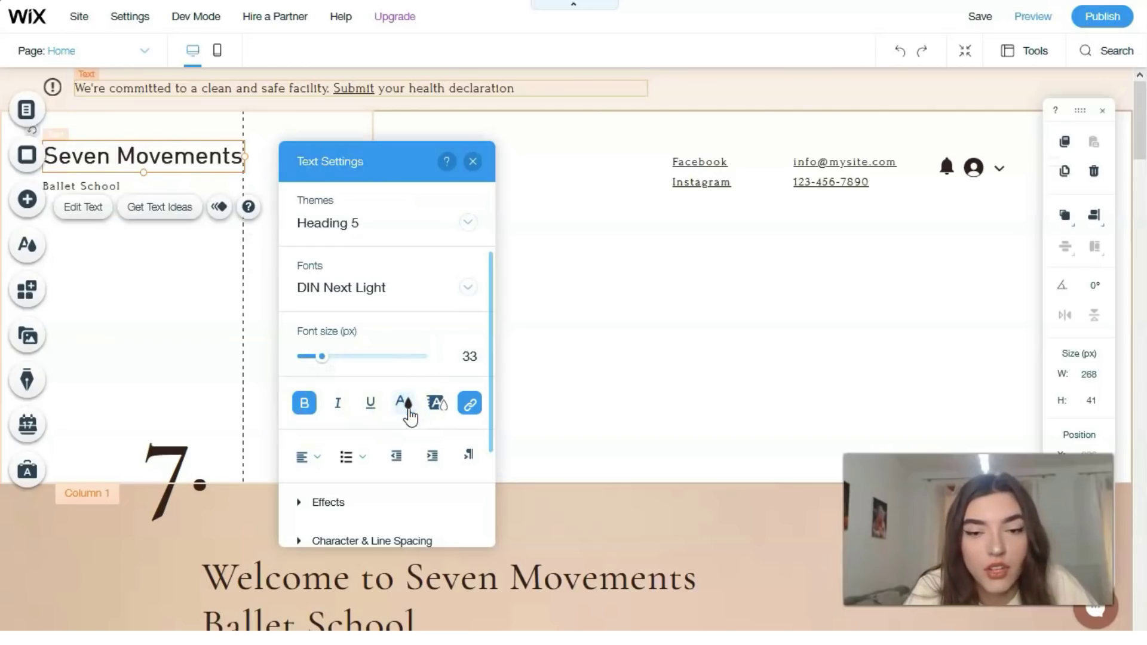
click(409, 406)
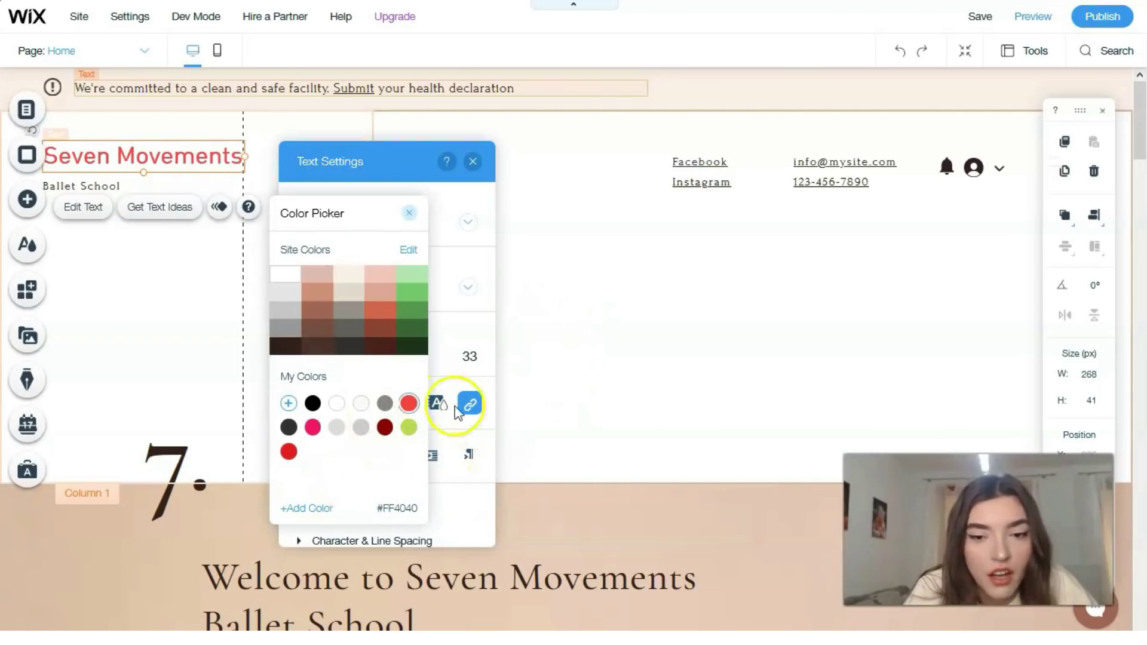
click(412, 302)
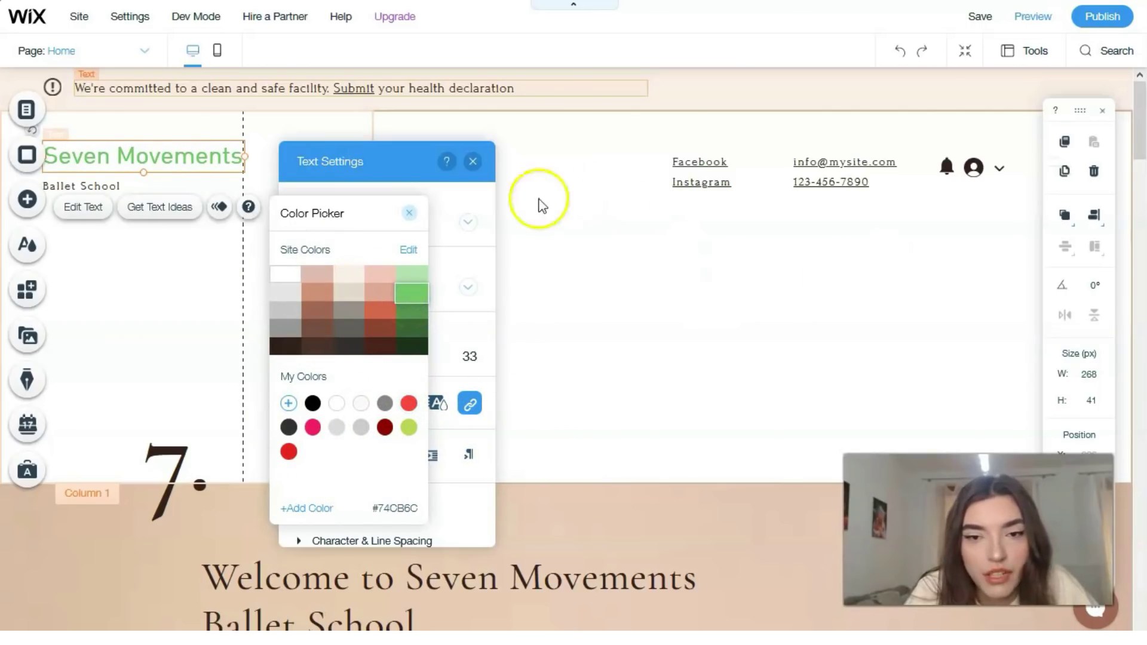
click(473, 160)
click(473, 160)
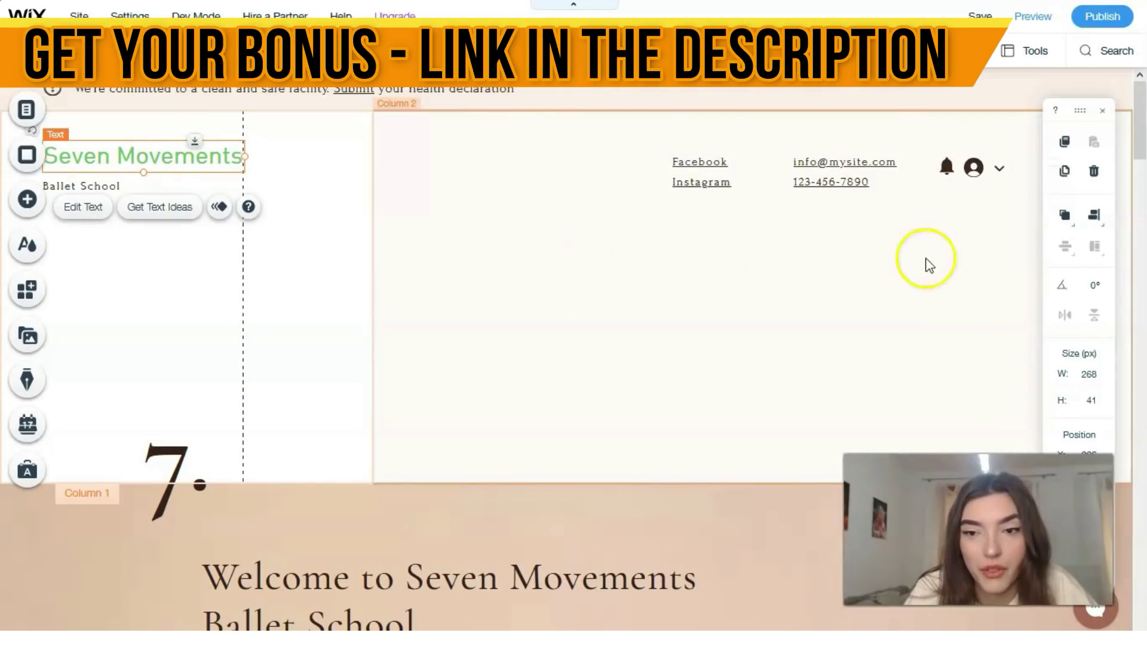
Step: Set the header login bar's regular border opacity to 87% and review its fill colors and login settings
click(973, 168)
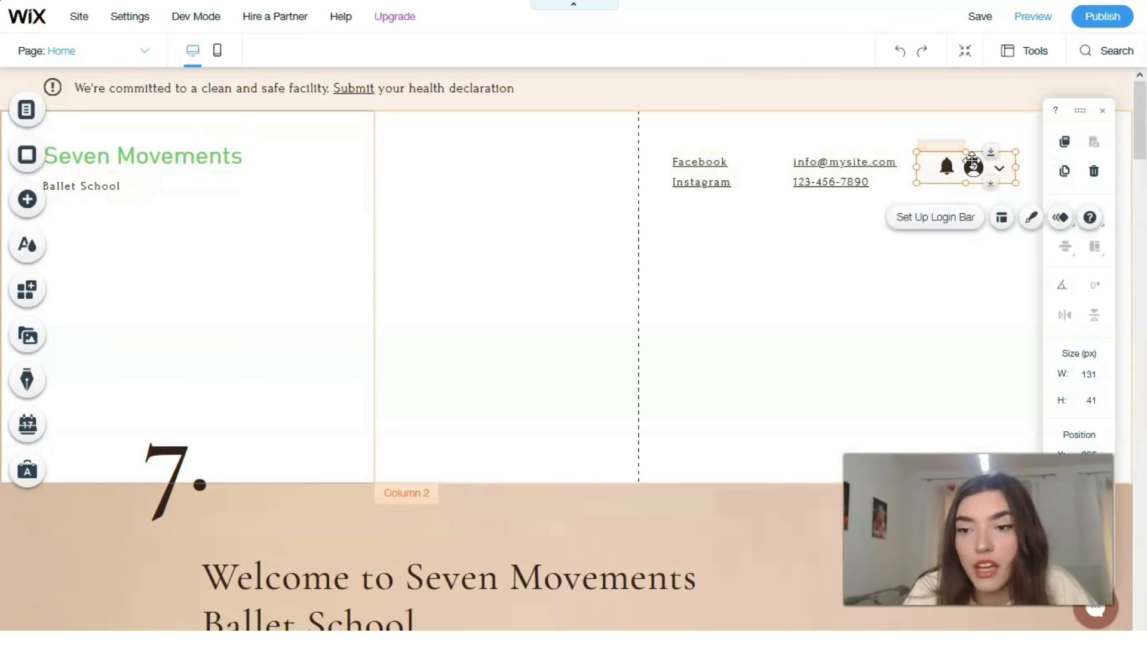
double_click(972, 161)
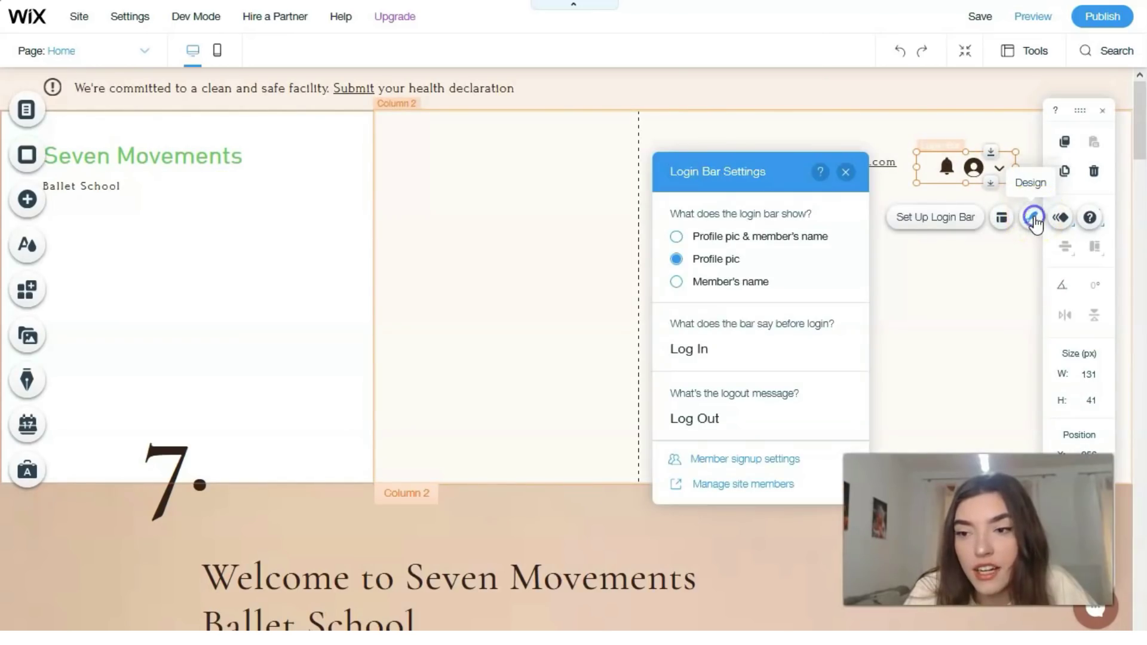
click(1034, 218)
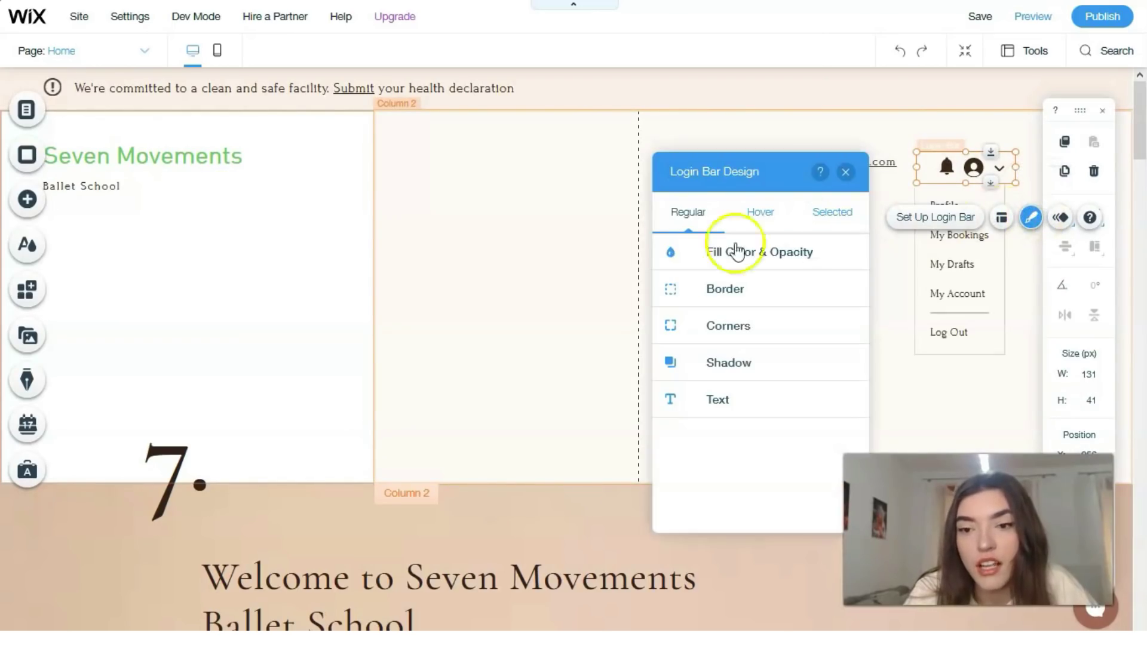
click(735, 292)
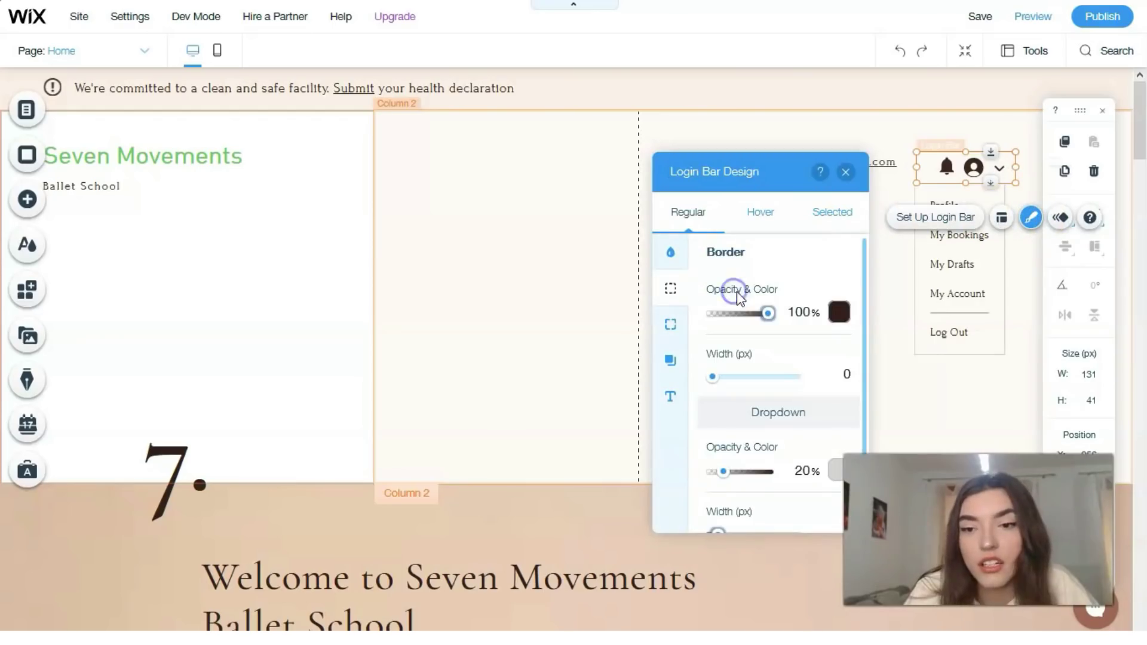
mouse_move(768, 316)
mouse_down()
mouse_move(740, 314)
mouse_move(764, 315)
mouse_up()
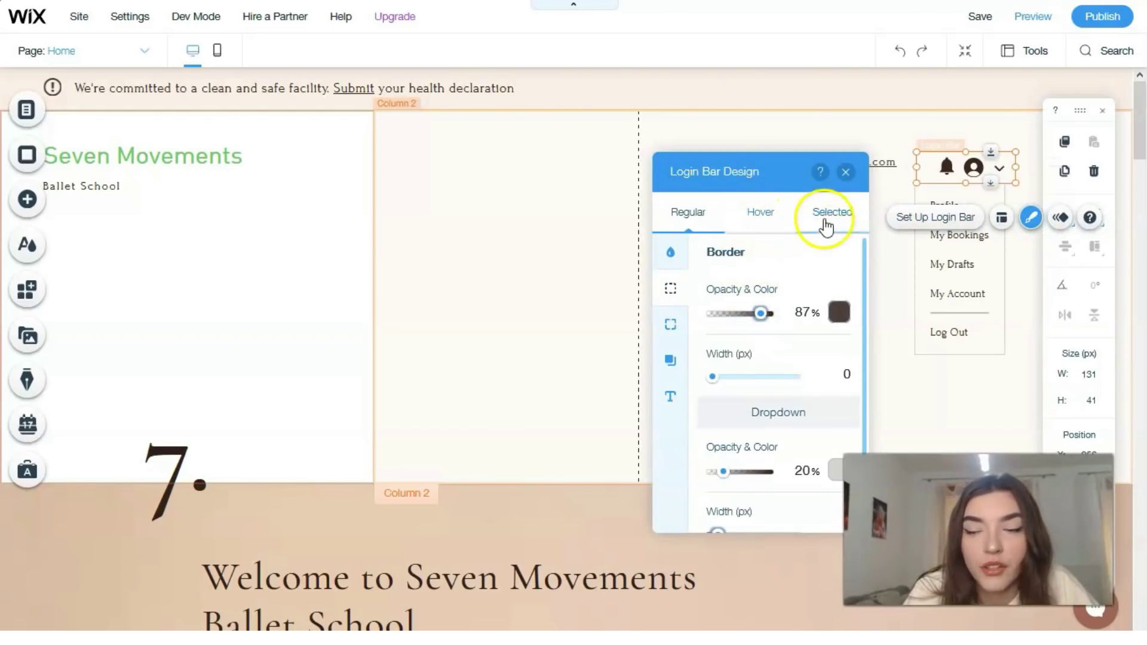
click(672, 258)
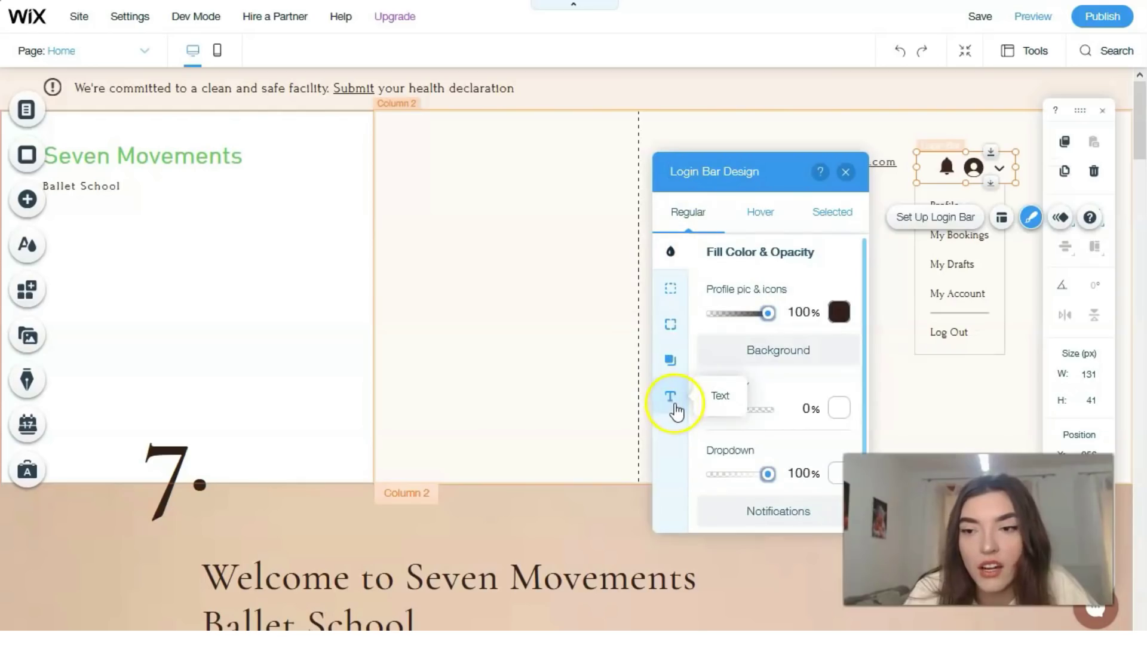
click(851, 176)
click(909, 220)
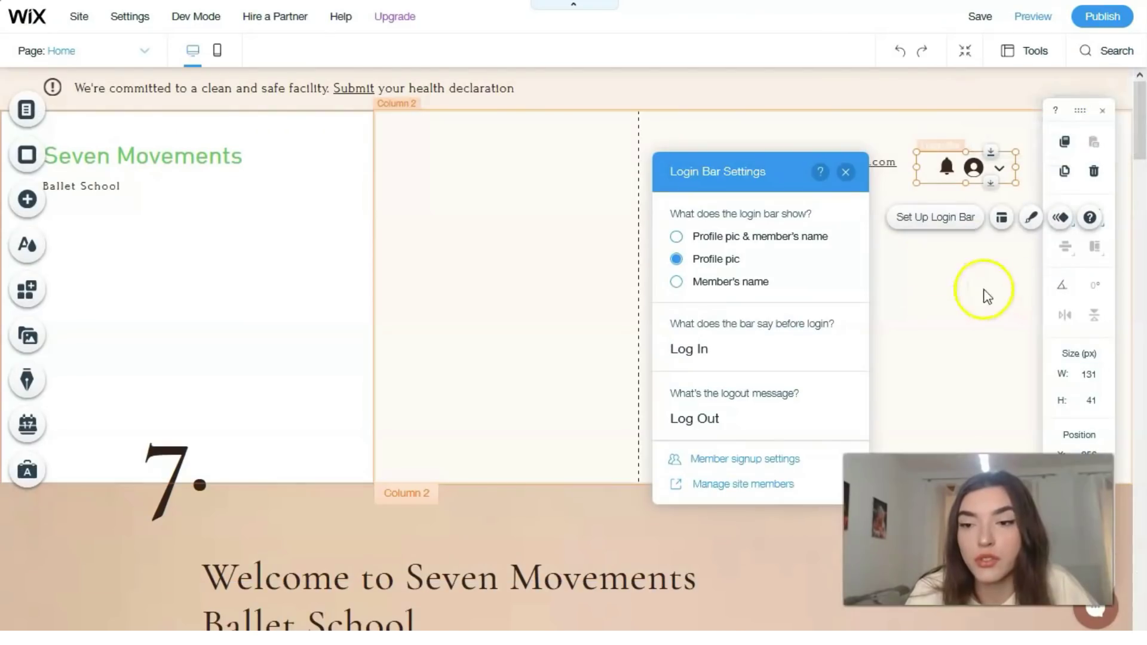
click(844, 172)
Step: Move the welcome banner strip up to close the empty space beneath the page header
scroll(638, 268, down, 4)
mouse_move(638, 269)
mouse_down()
mouse_move(634, 396)
mouse_move(622, 417)
mouse_move(630, 249)
mouse_up()
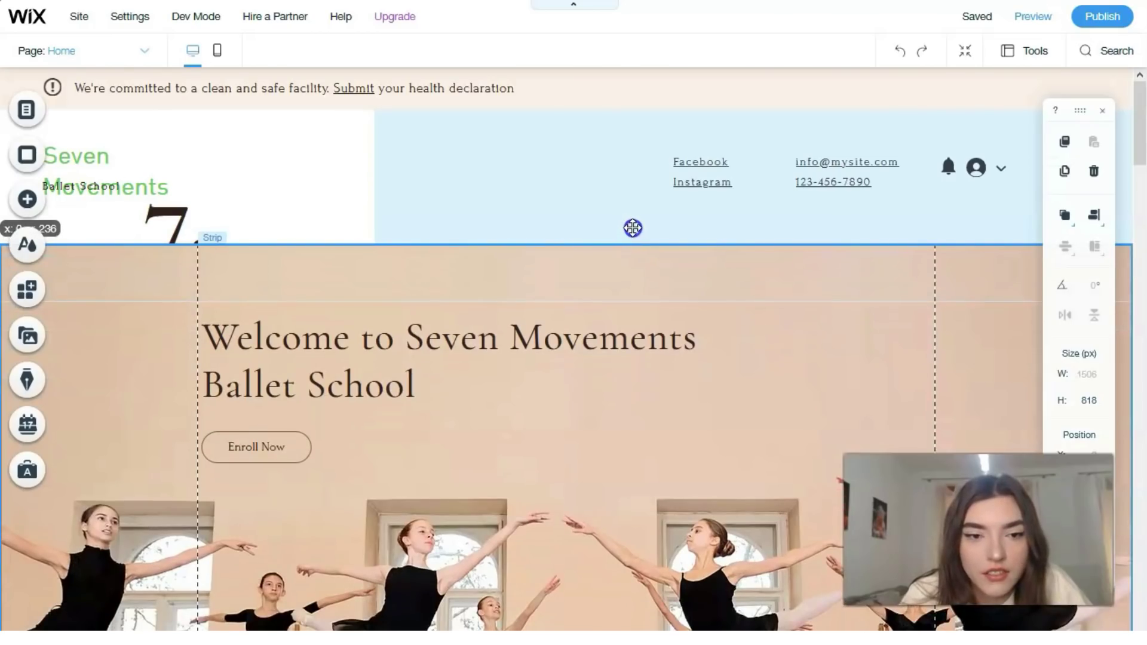
drag(633, 231, 633, 231)
scroll(618, 325, down, 5)
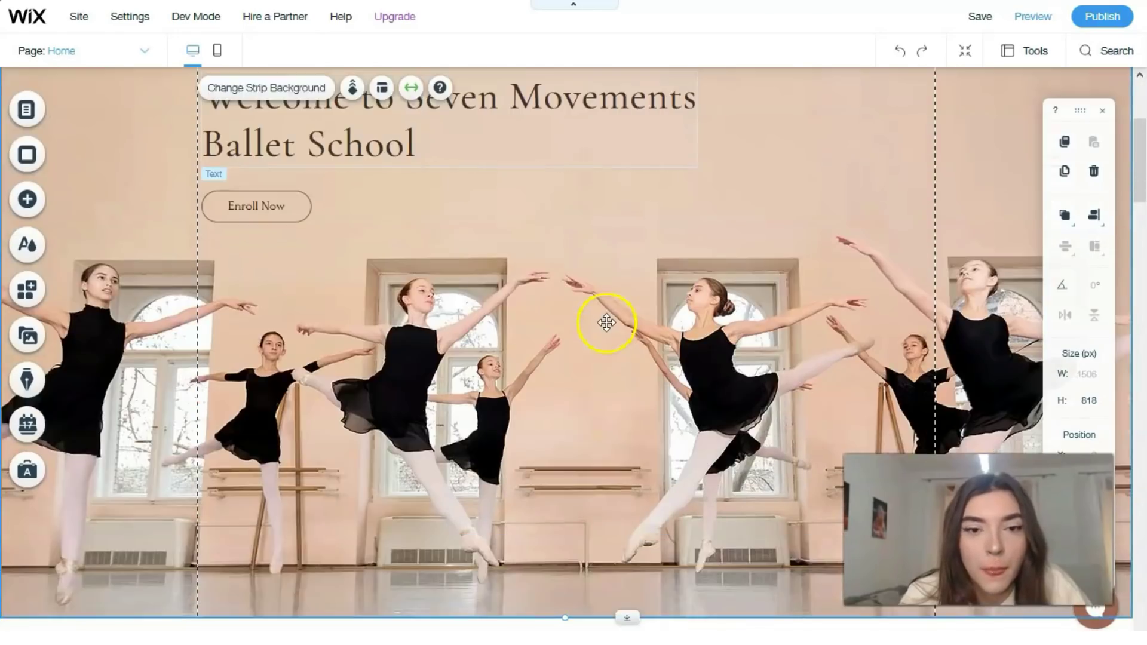
scroll(602, 312, up, 3)
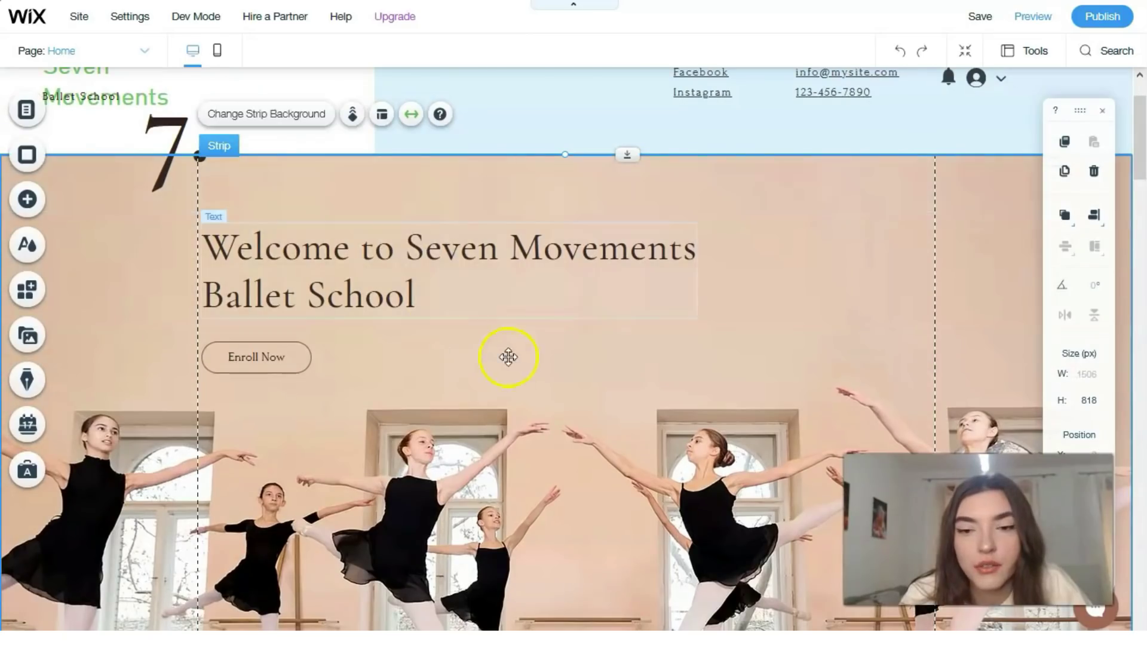
Step: View the site's page list and set the Home page background to solid white #FFFFFF
click(450, 246)
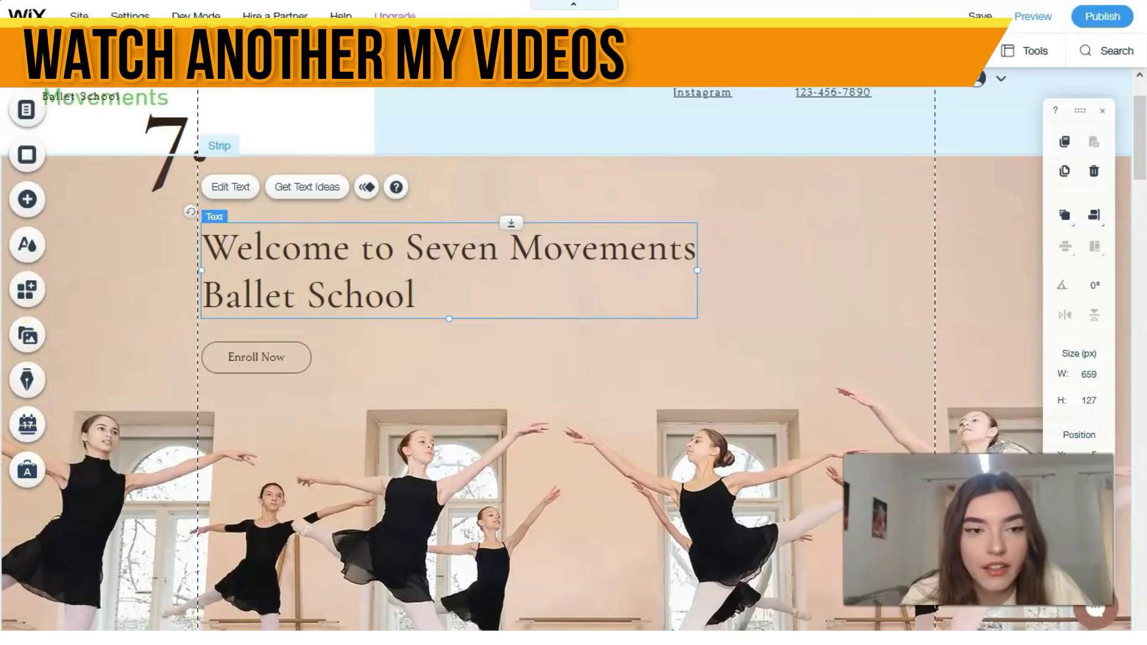
click(24, 114)
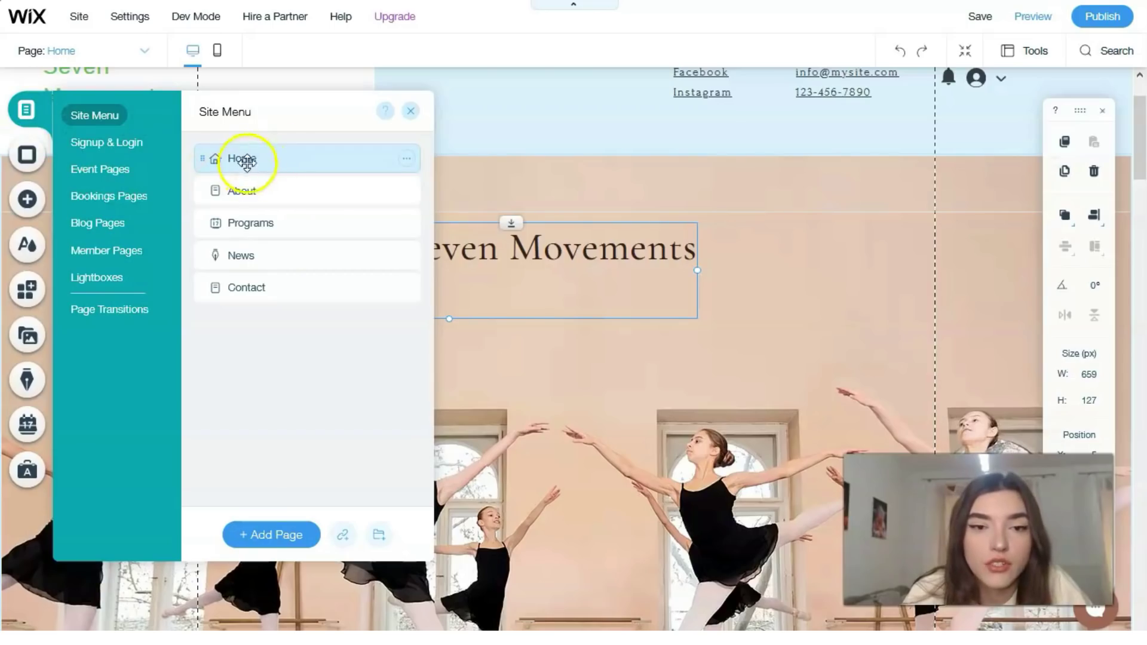
click(36, 158)
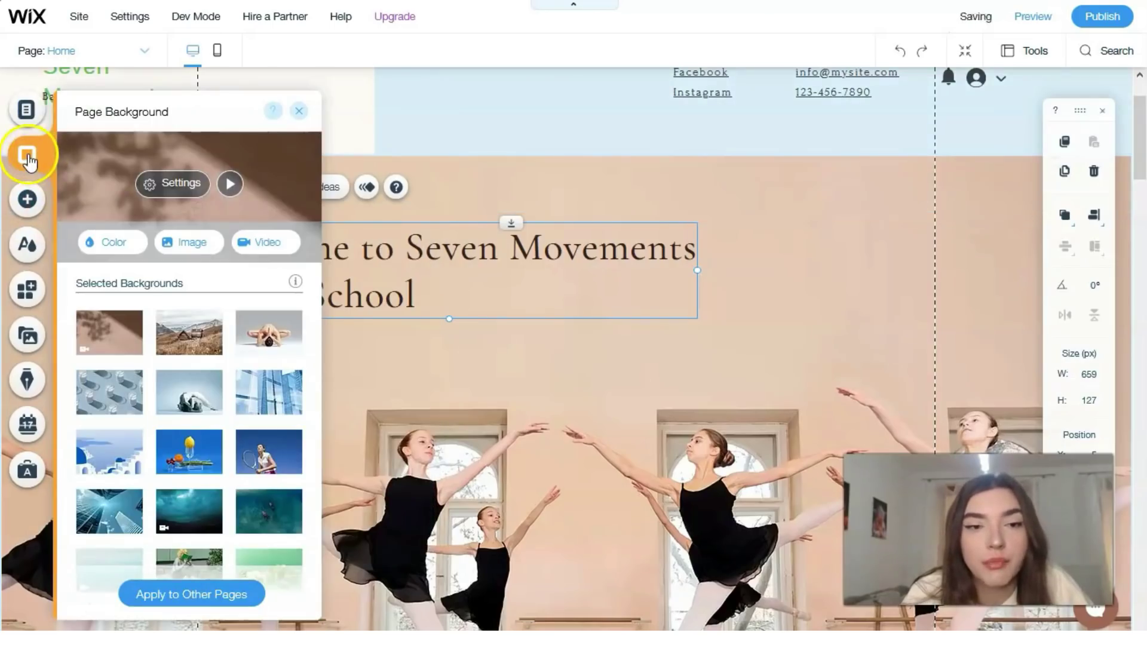
mouse_move(106, 322)
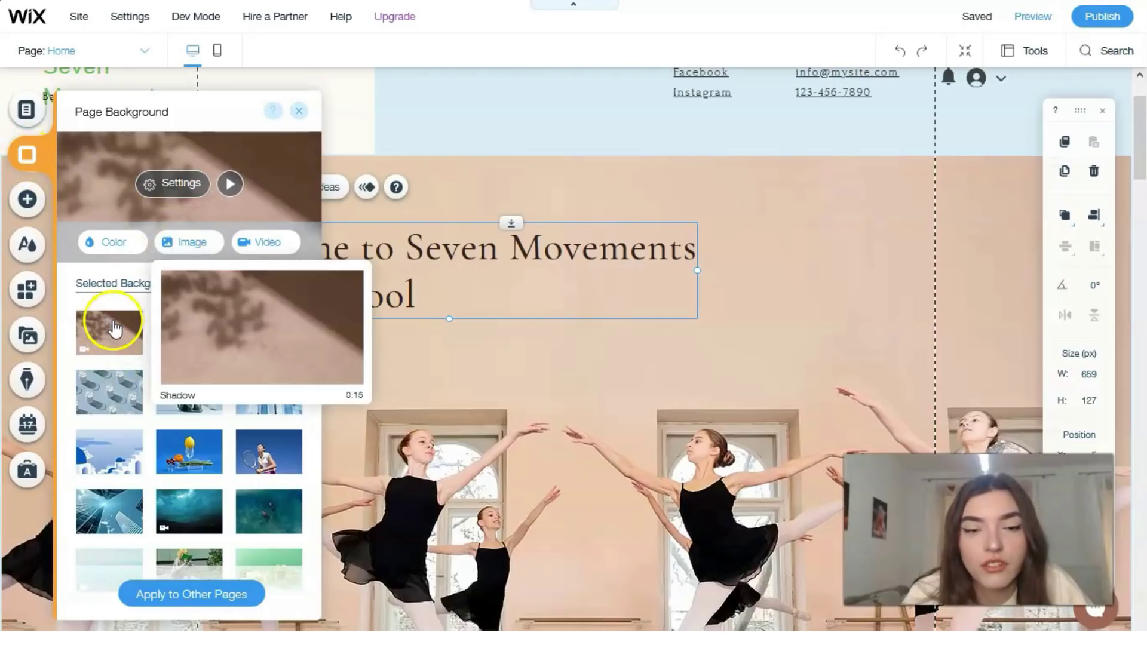
click(111, 242)
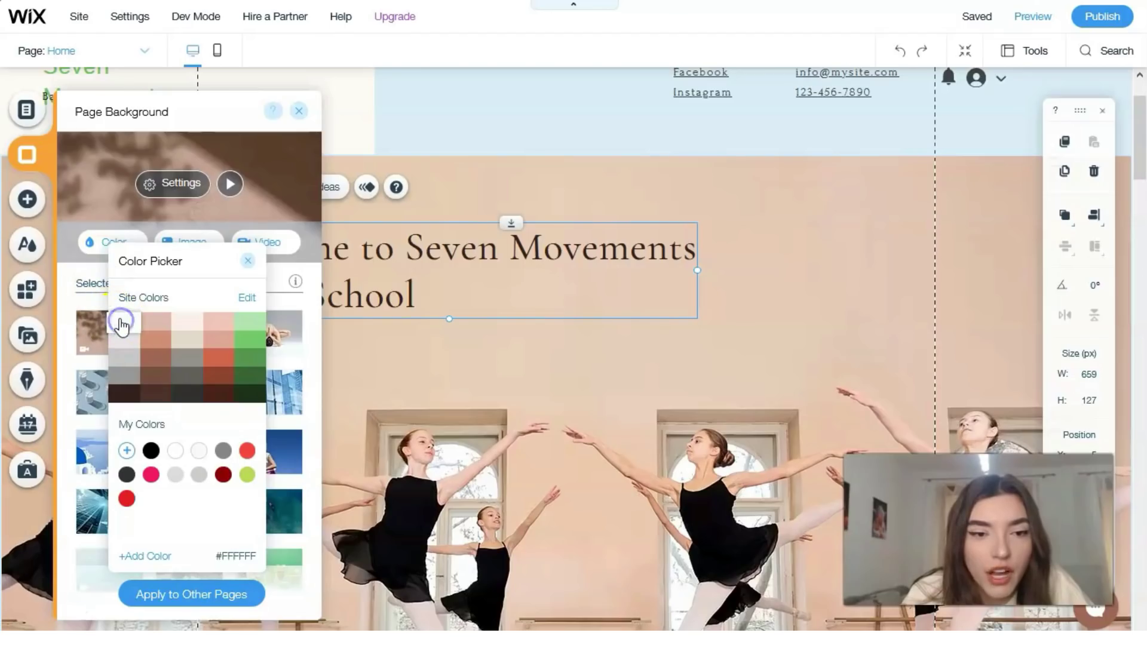
click(122, 324)
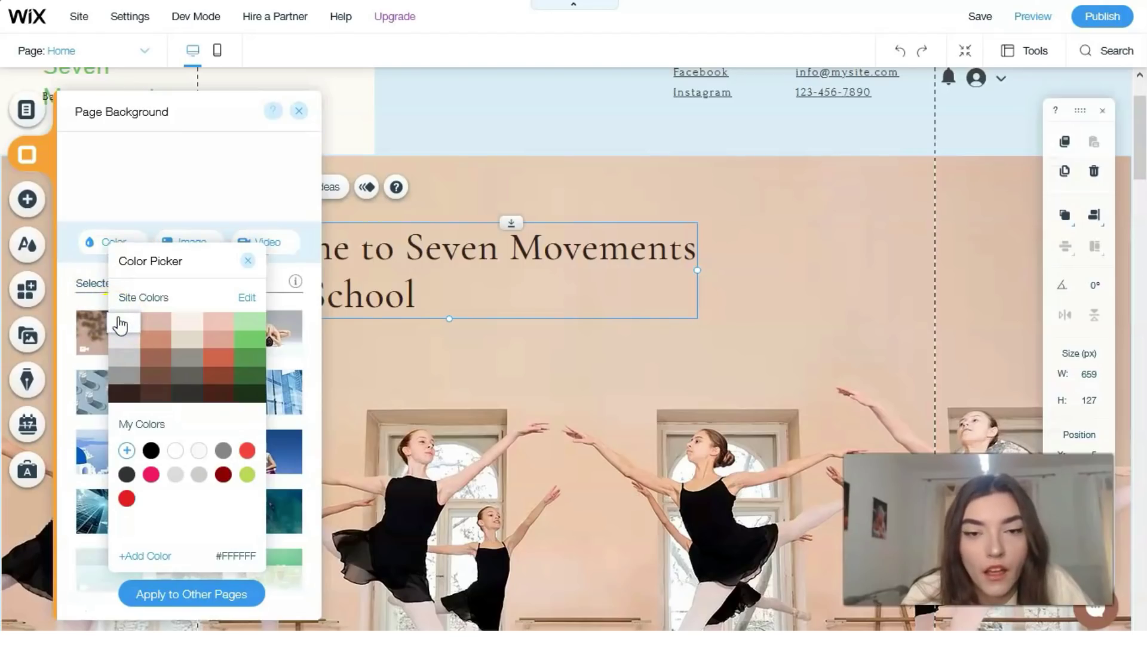
click(303, 114)
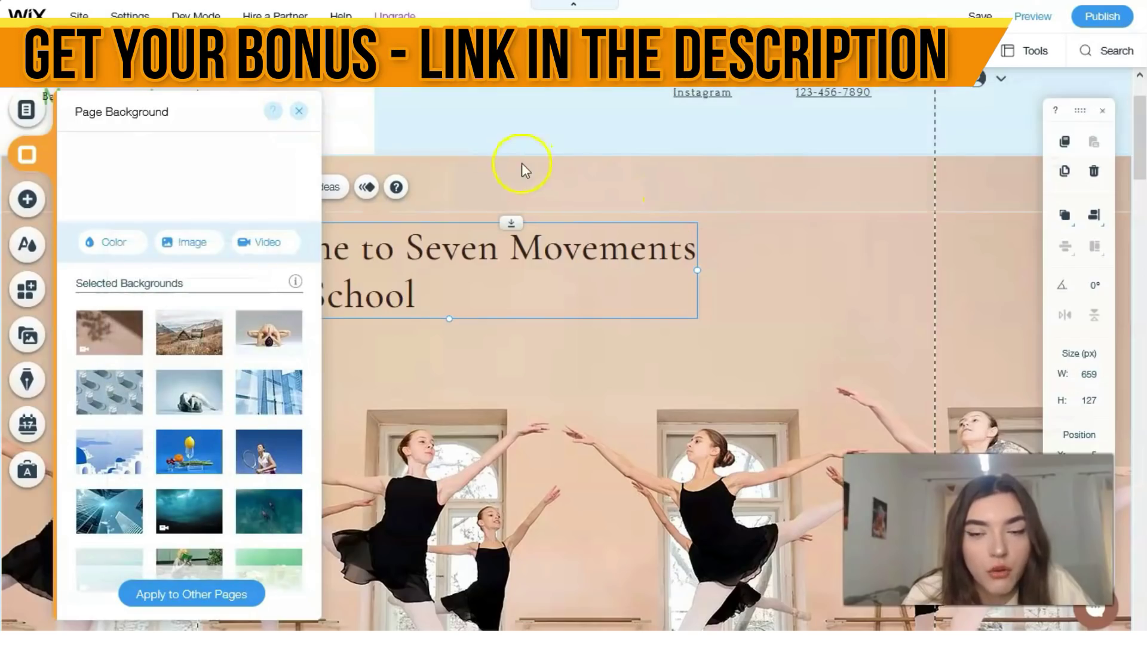
click(299, 111)
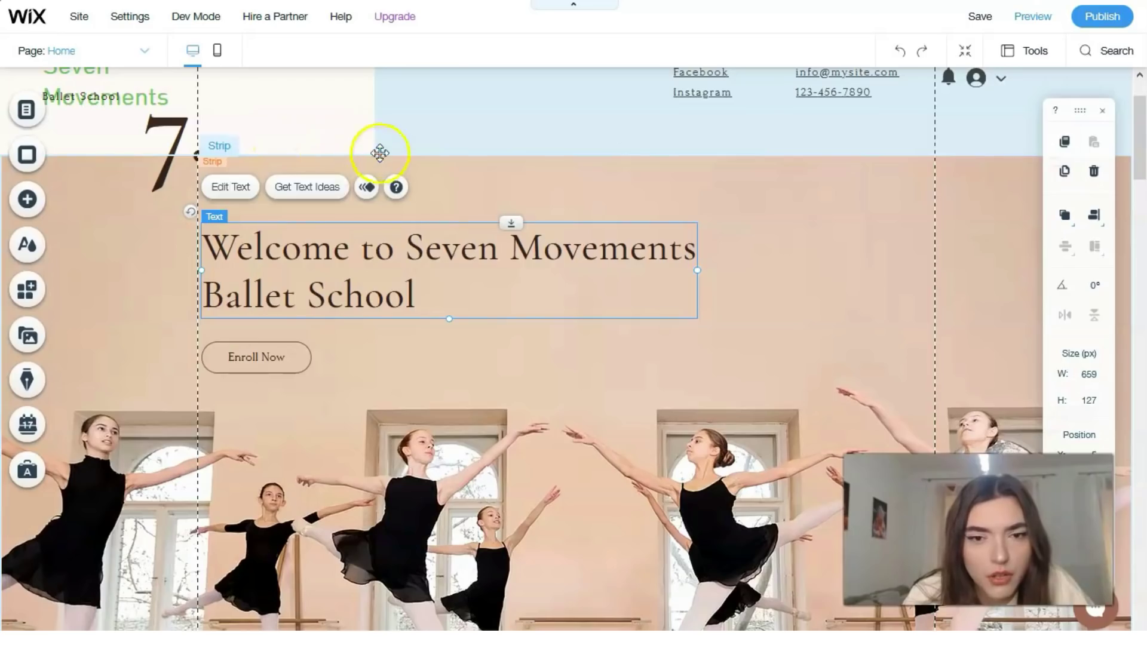
Step: Resize the header's column strip to a height of 193 px
click(379, 154)
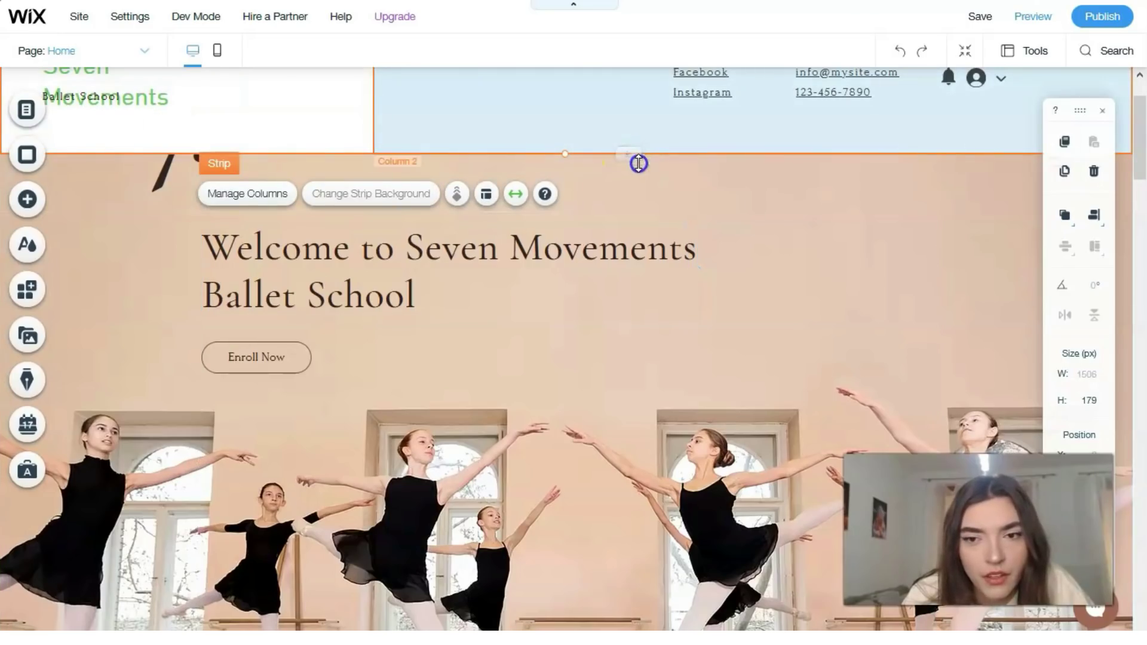
drag(629, 202, 639, 161)
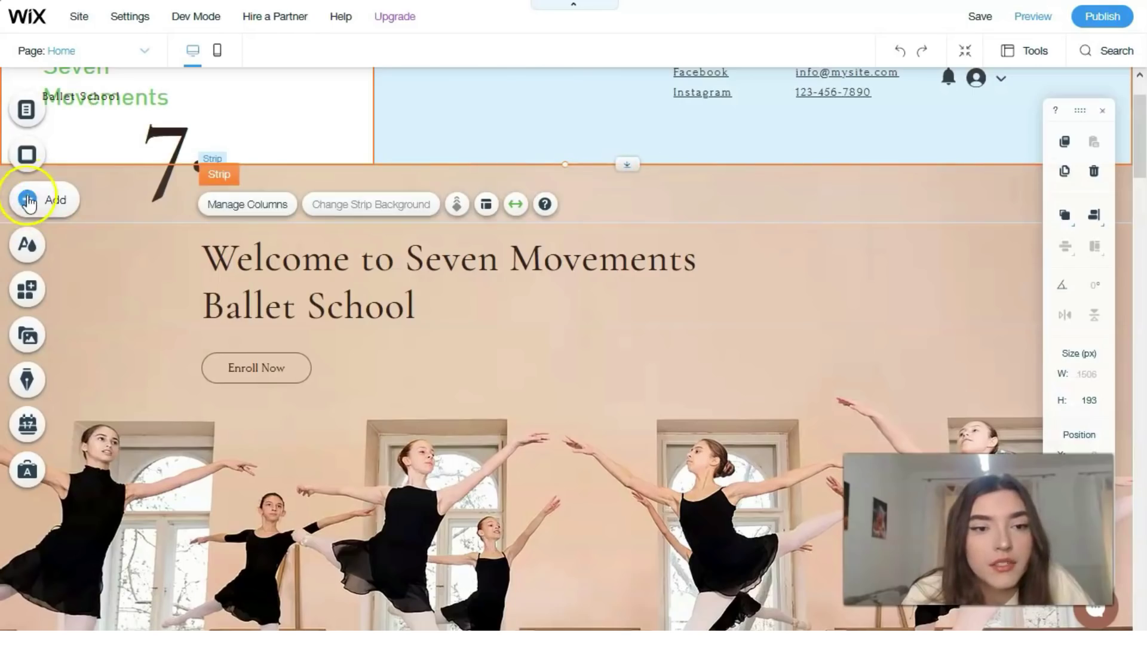
Step: Add the outlined hand vector art from the decorative Logos & Badges collection onto the welcome banner
click(60, 202)
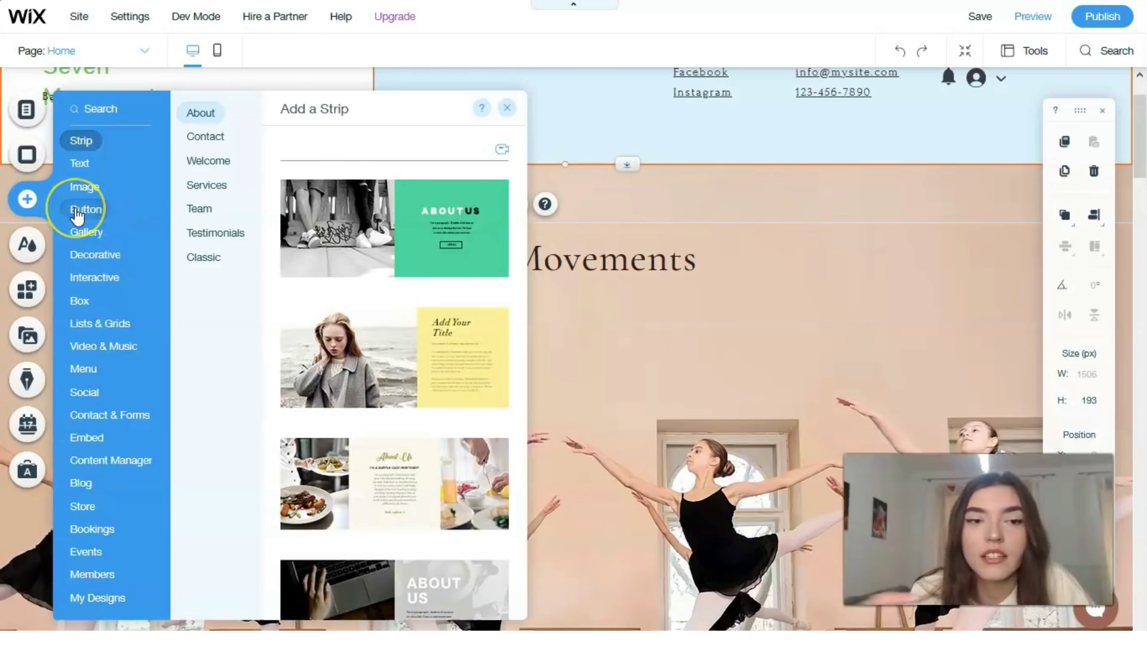
click(78, 214)
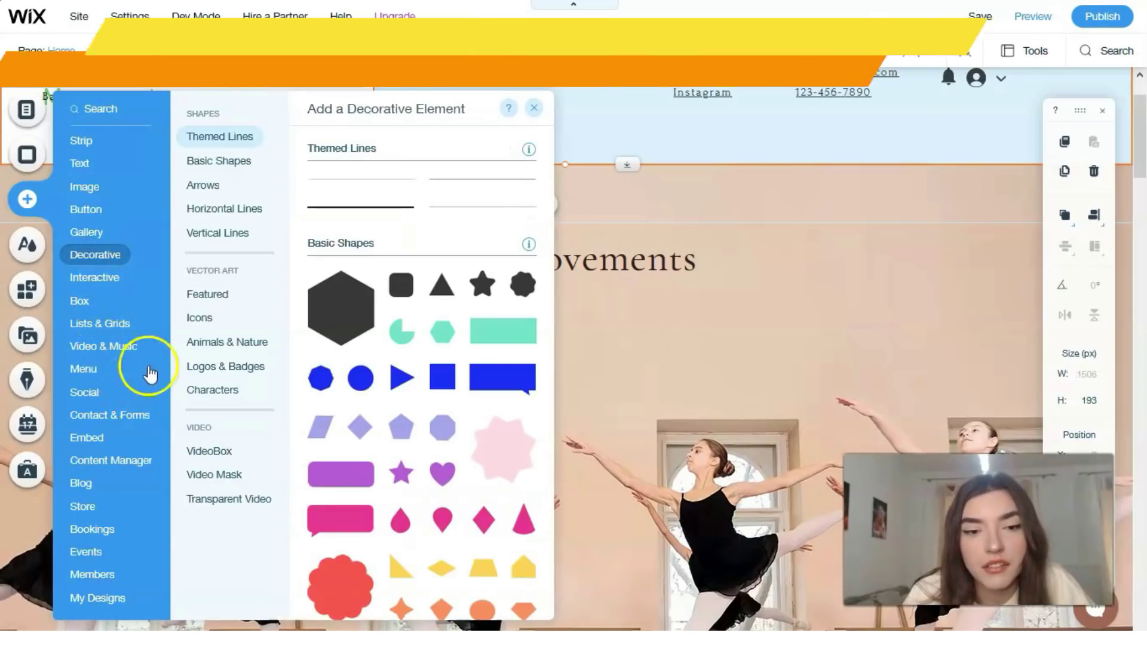
click(225, 366)
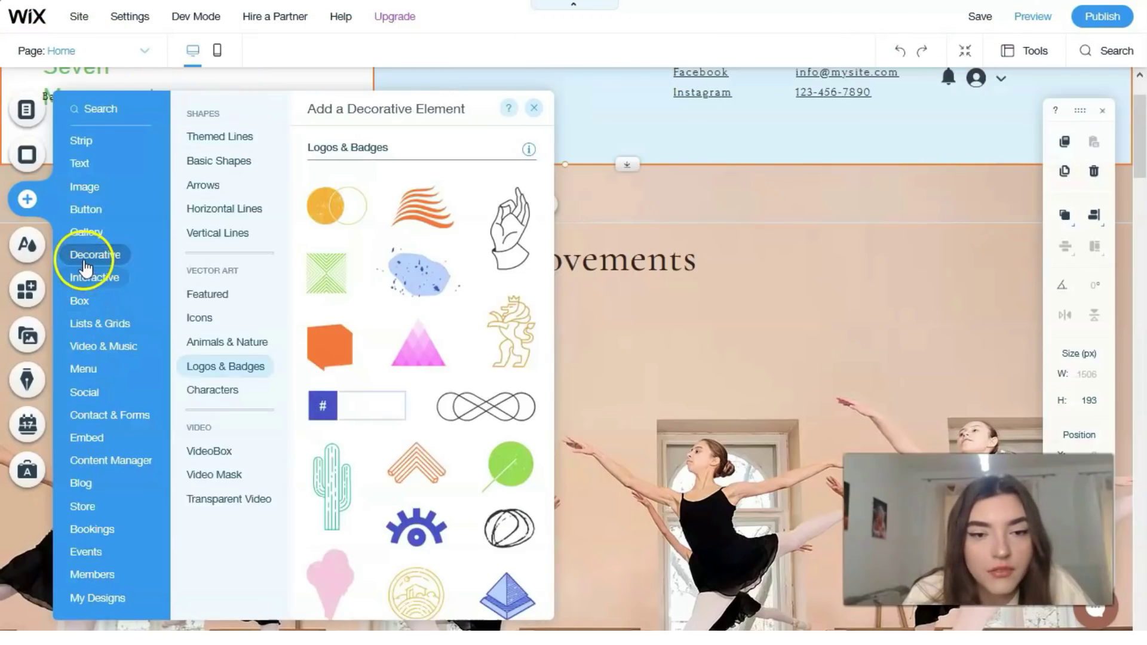
mouse_move(86, 262)
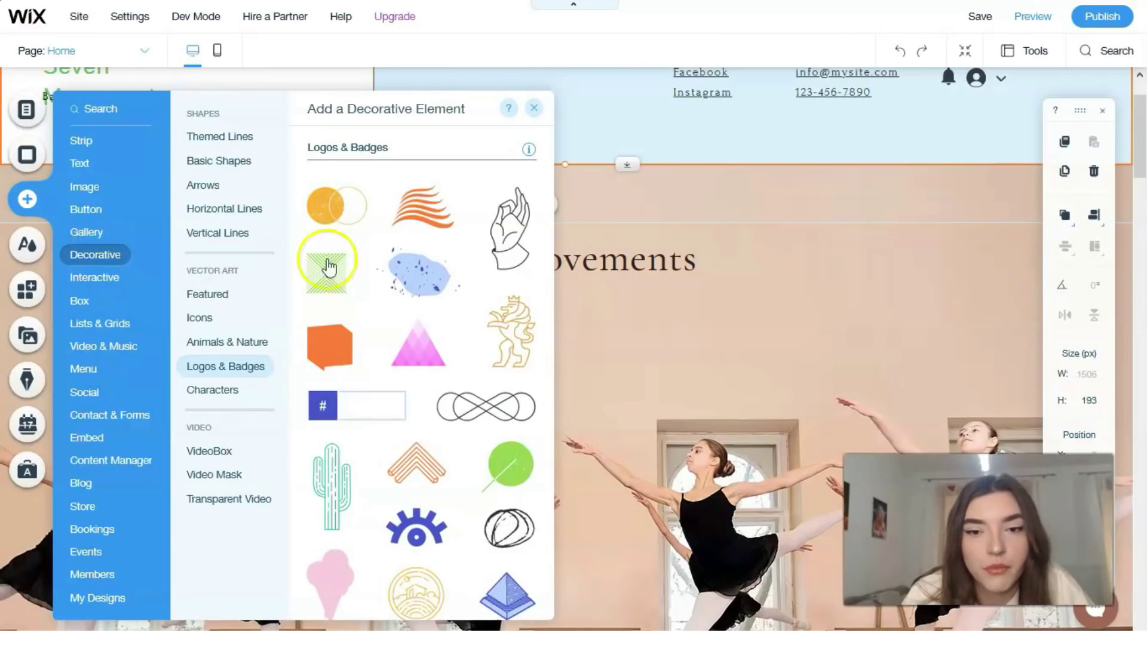
drag(509, 257, 579, 371)
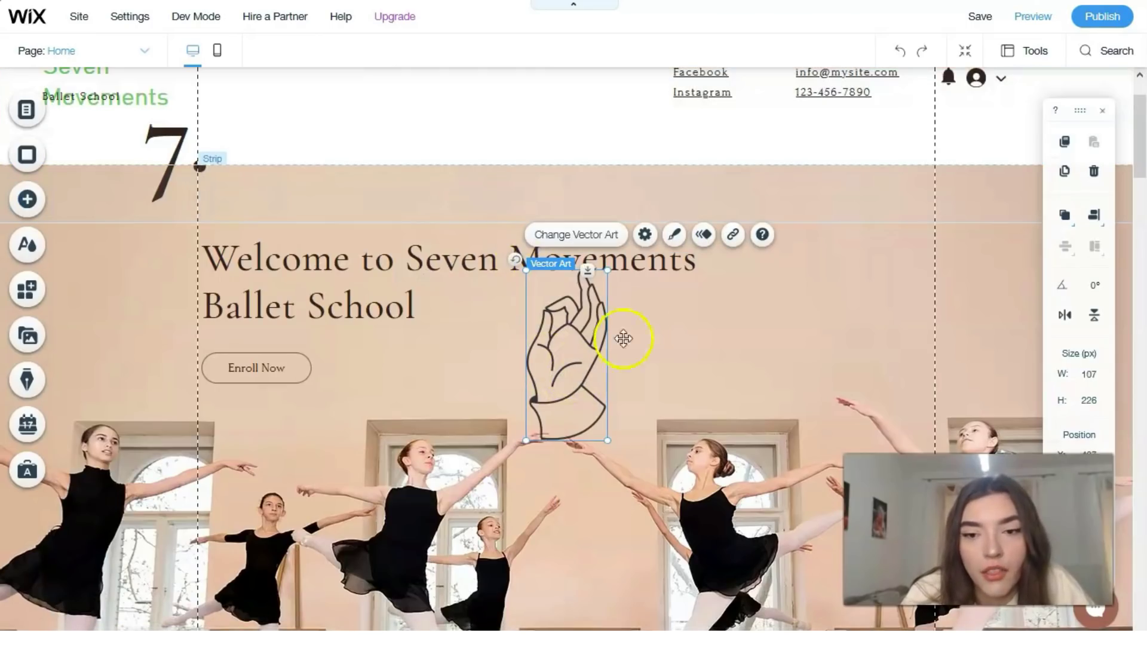
Step: Shrink the hand vector art to about 45 × 96 px and place it in the header beside the login bar
drag(607, 270, 564, 362)
drag(550, 404, 1042, 164)
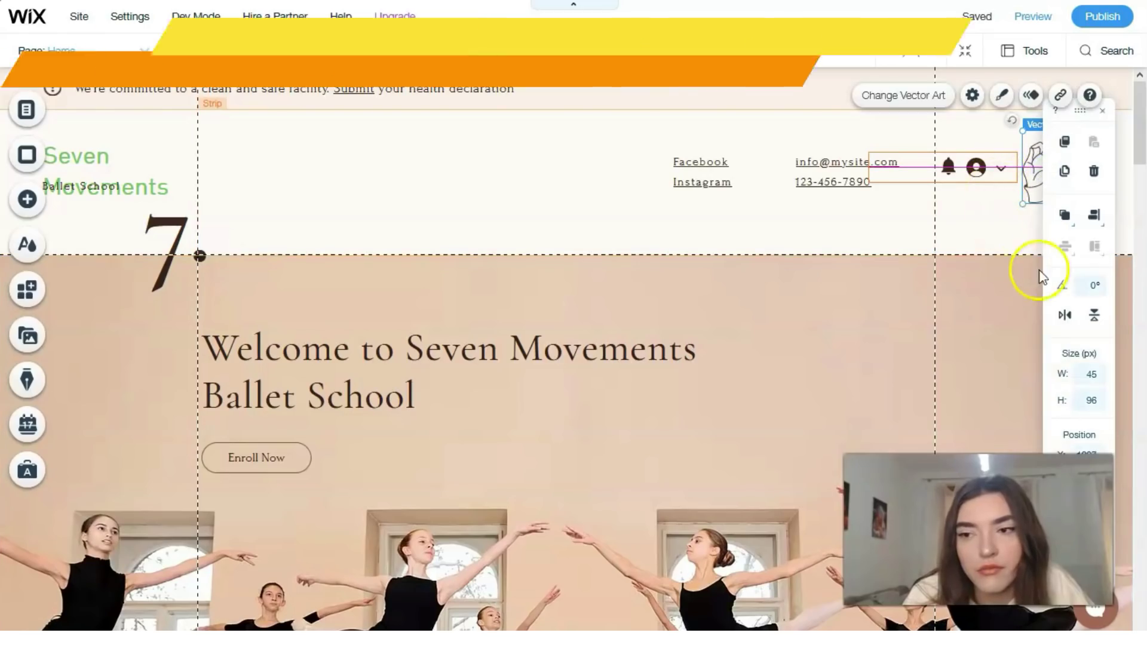
Step: Crop the dancers' group photo below the Sleeping Beauty event to a triangle, after trying the circle, trapezoid, diamond and rounded shapes
scroll(451, 312, down, 6)
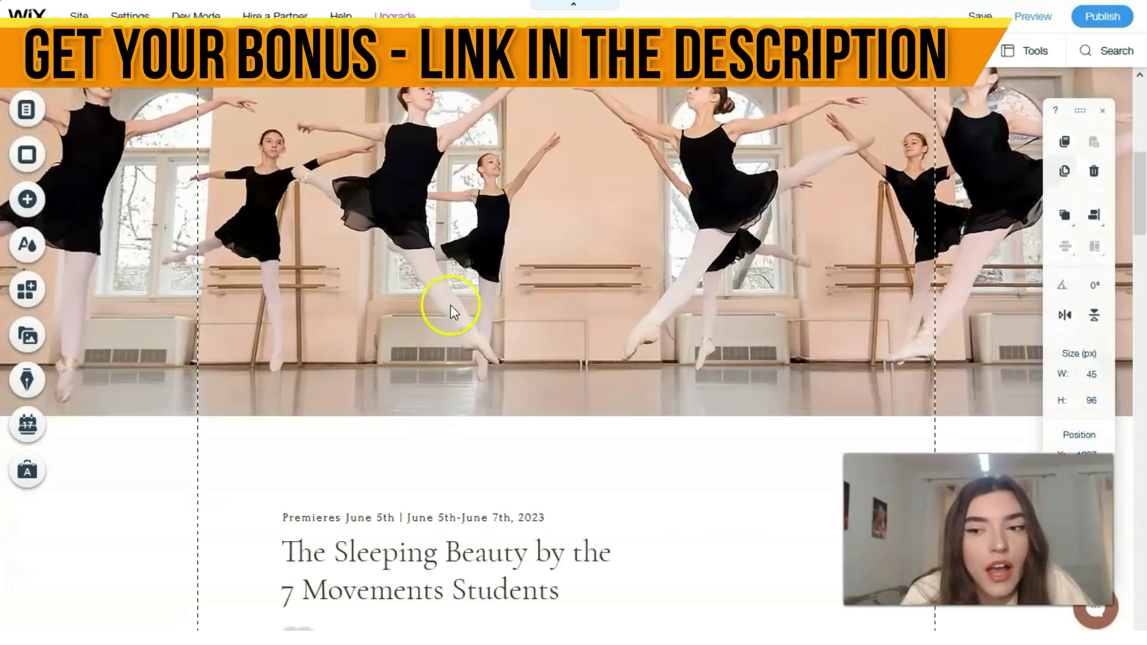
scroll(450, 308, down, 8)
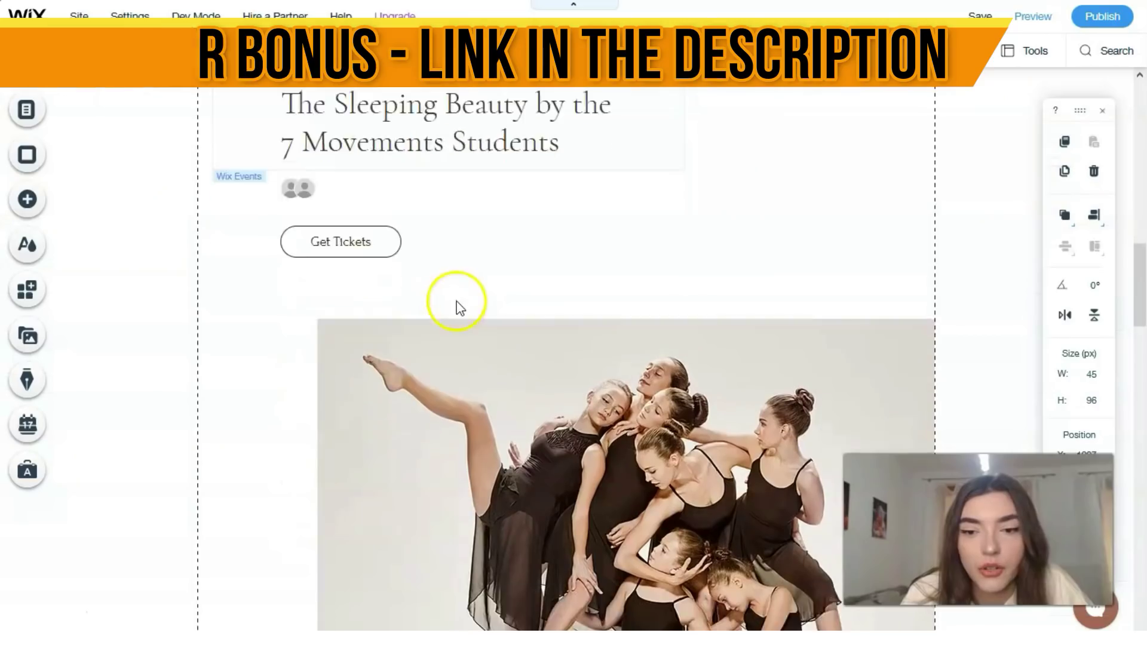
scroll(457, 302, down, 4)
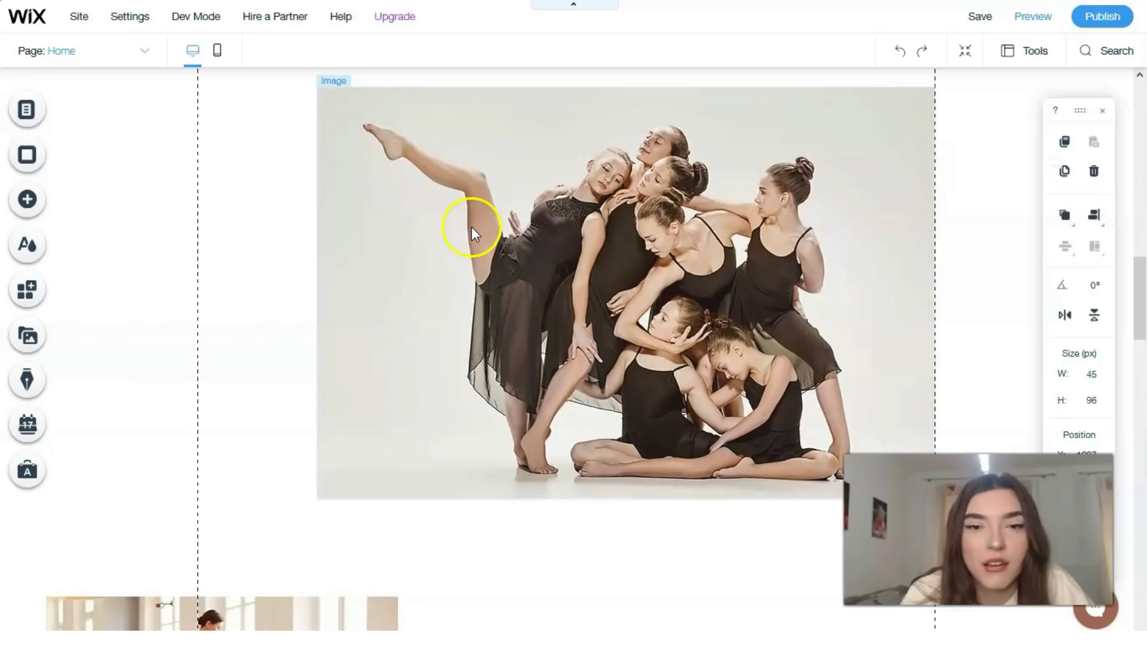
click(459, 238)
key(ctrl+shift+f)
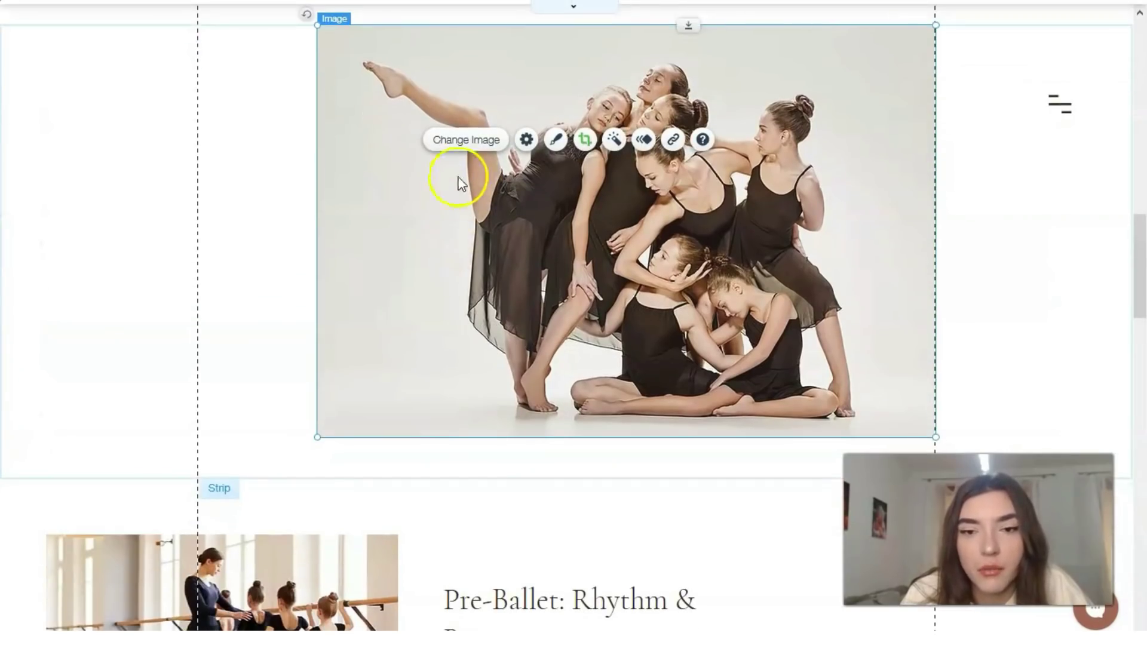
double_click(458, 149)
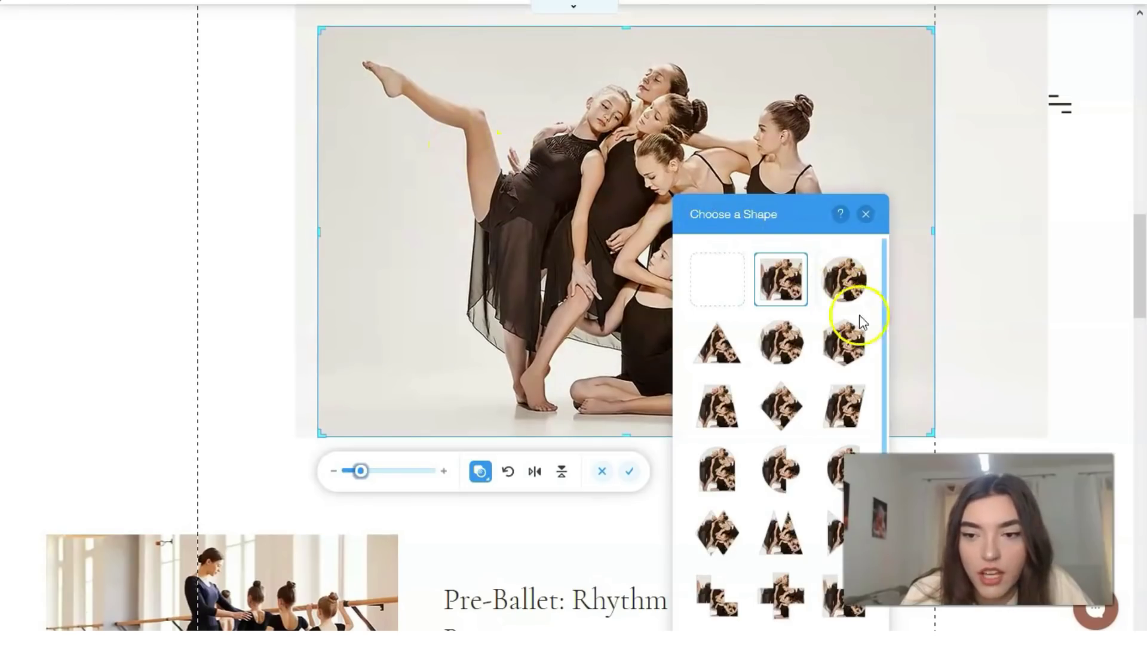
click(848, 288)
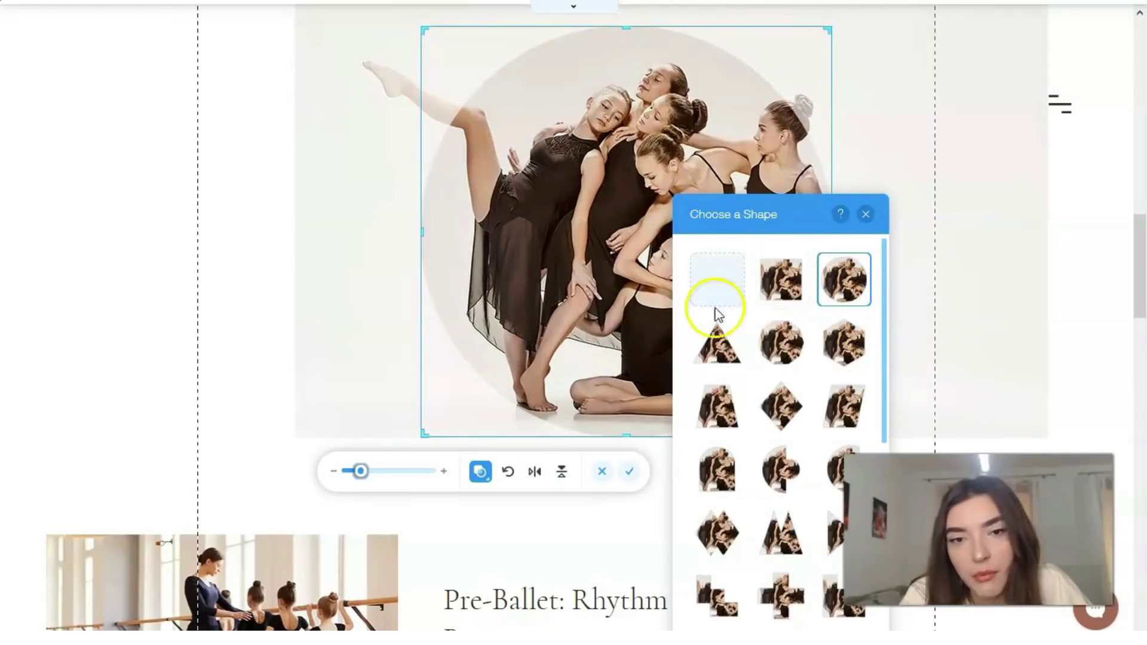
click(726, 404)
click(782, 406)
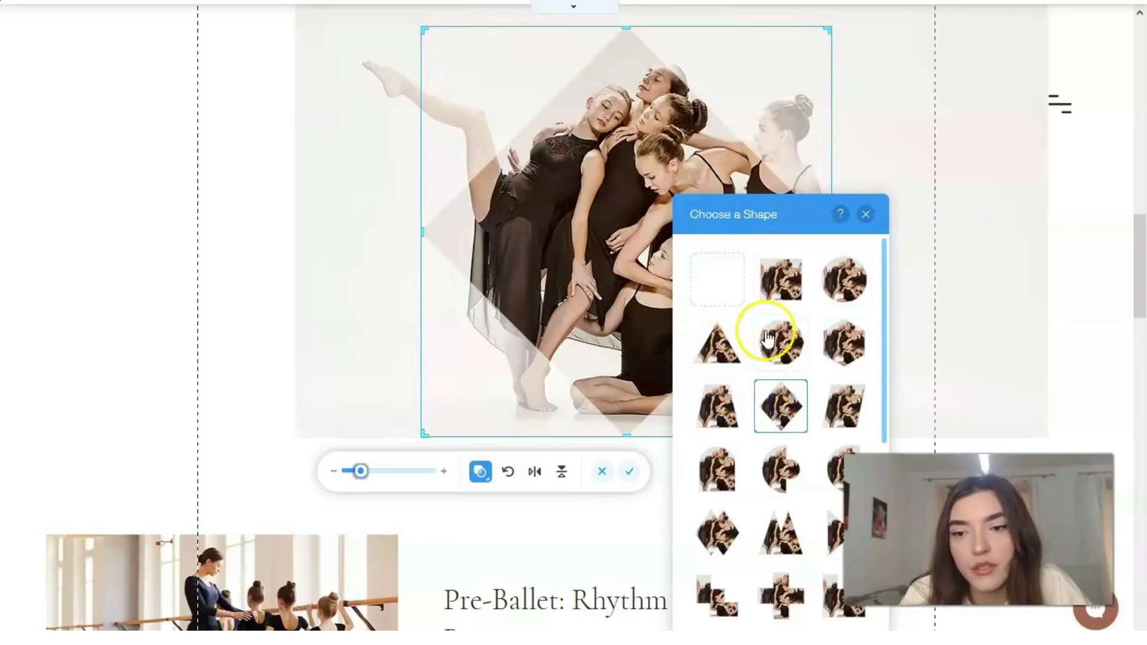
click(776, 341)
click(717, 342)
Step: View Wix's vector art library of custom crop shapes, and close the shape chooser without picking one
click(714, 295)
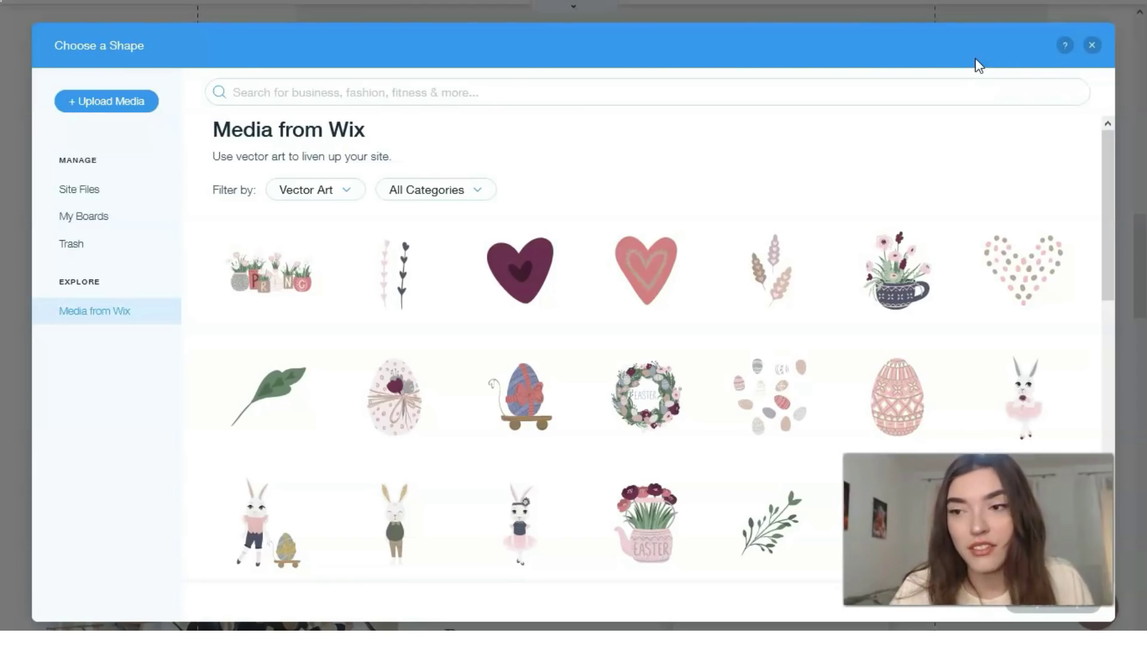
click(1086, 18)
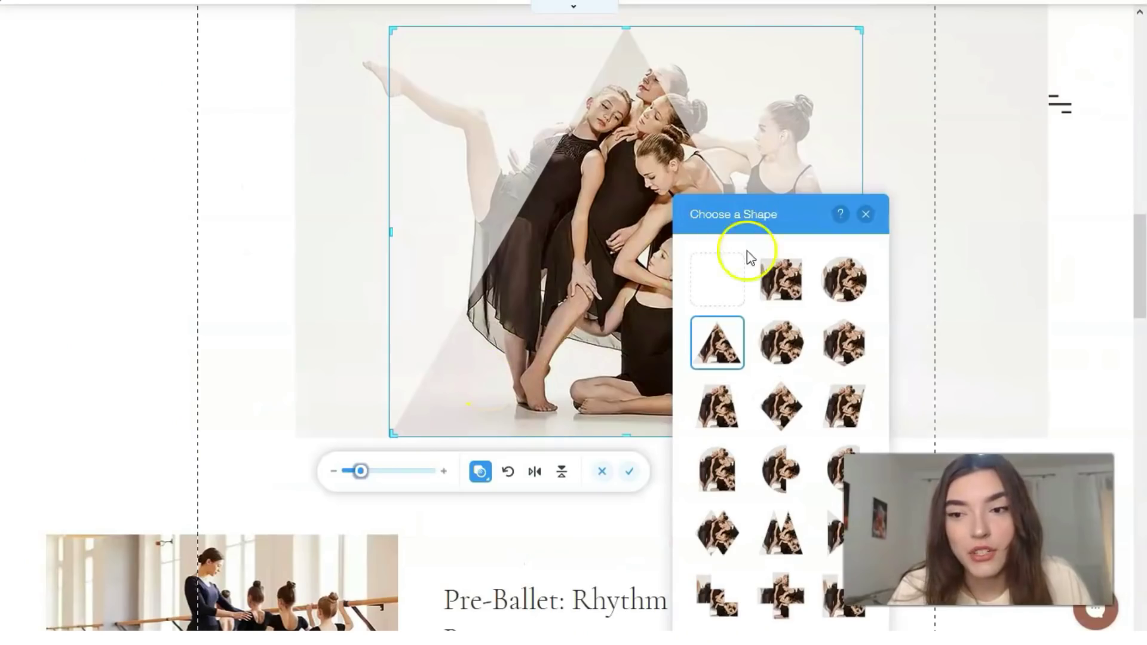
click(867, 223)
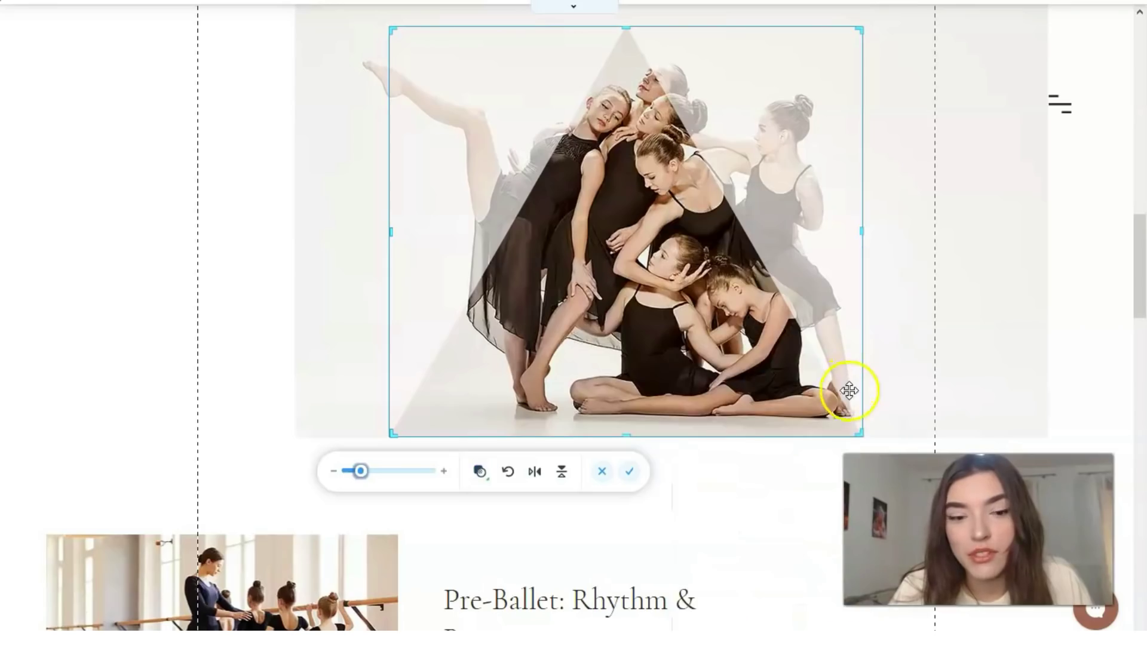
Step: Look through the class sections further down the home page
scroll(850, 405, down, 5)
scroll(851, 402, down, 10)
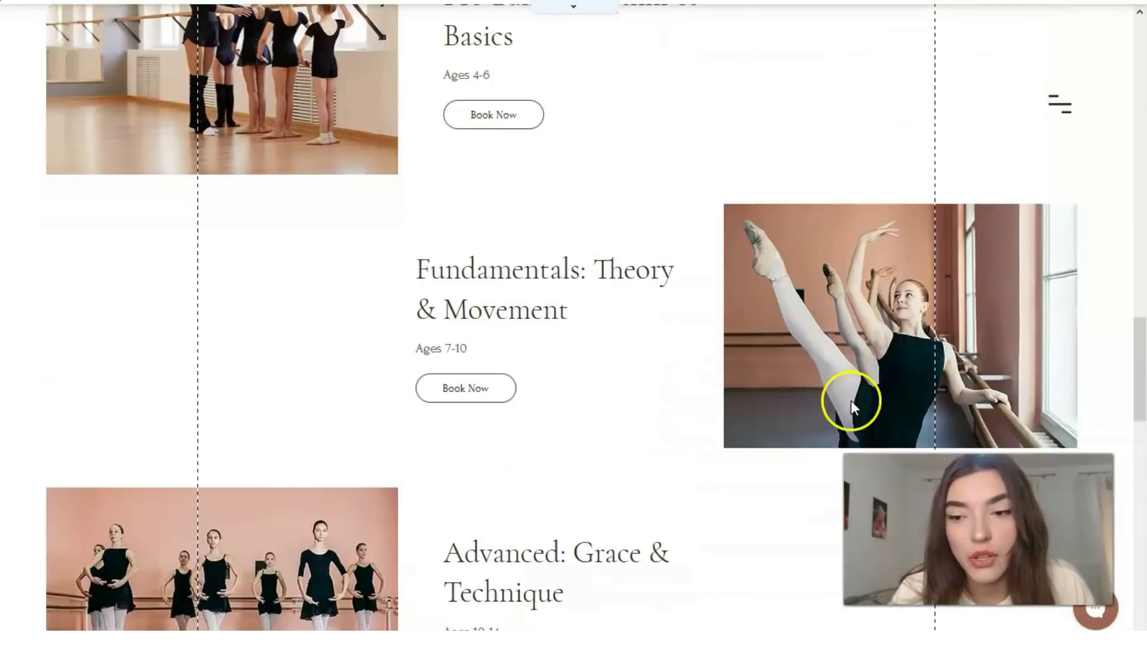